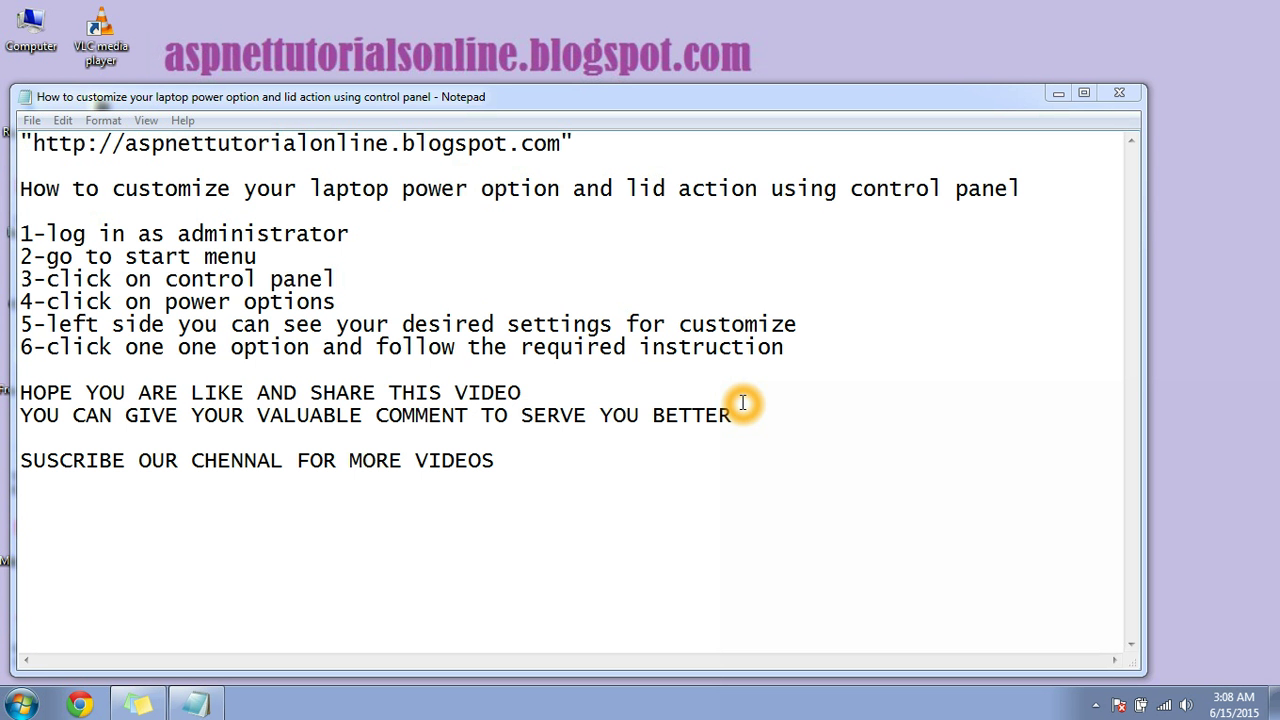
Open Control Panel from the Start menu, then narrow it and shift it left beside the notes
{"action": "left_click", "coordinate": [307, 252]}
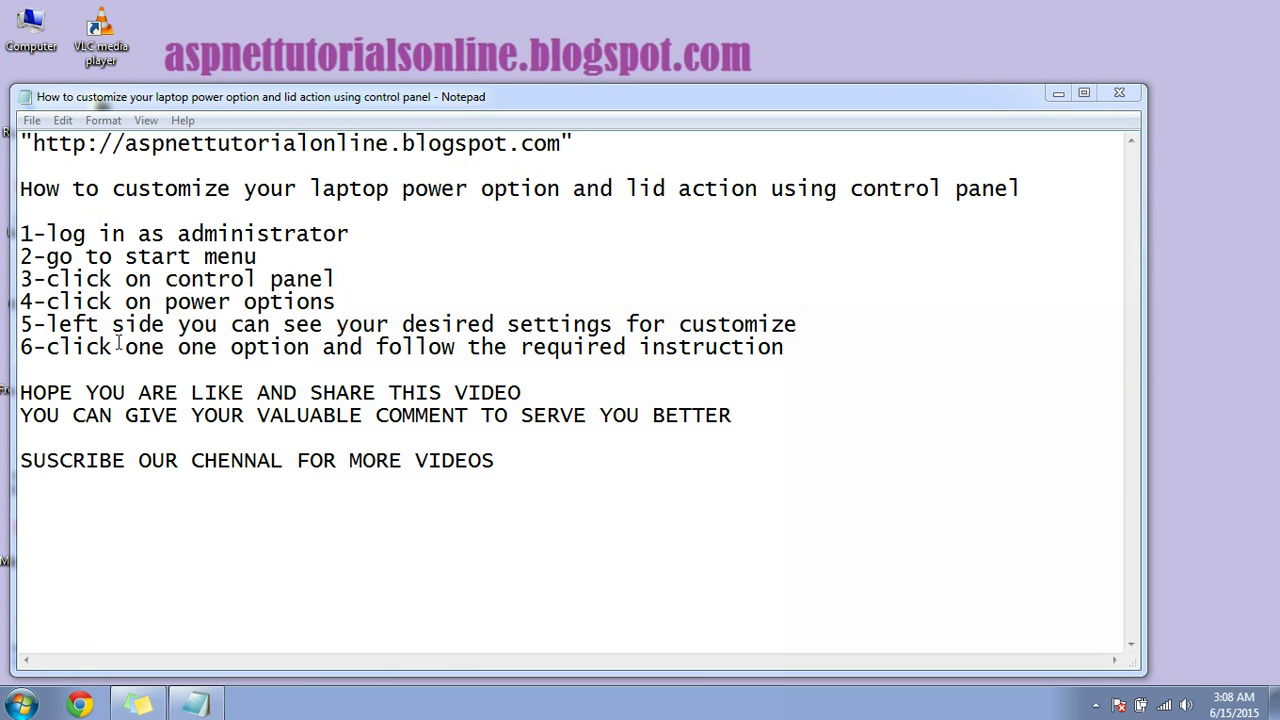
{"action": "left_click", "coordinate": [306, 352]}
{"action": "left_click", "coordinate": [356, 353]}
{"action": "left_click", "coordinate": [498, 352]}
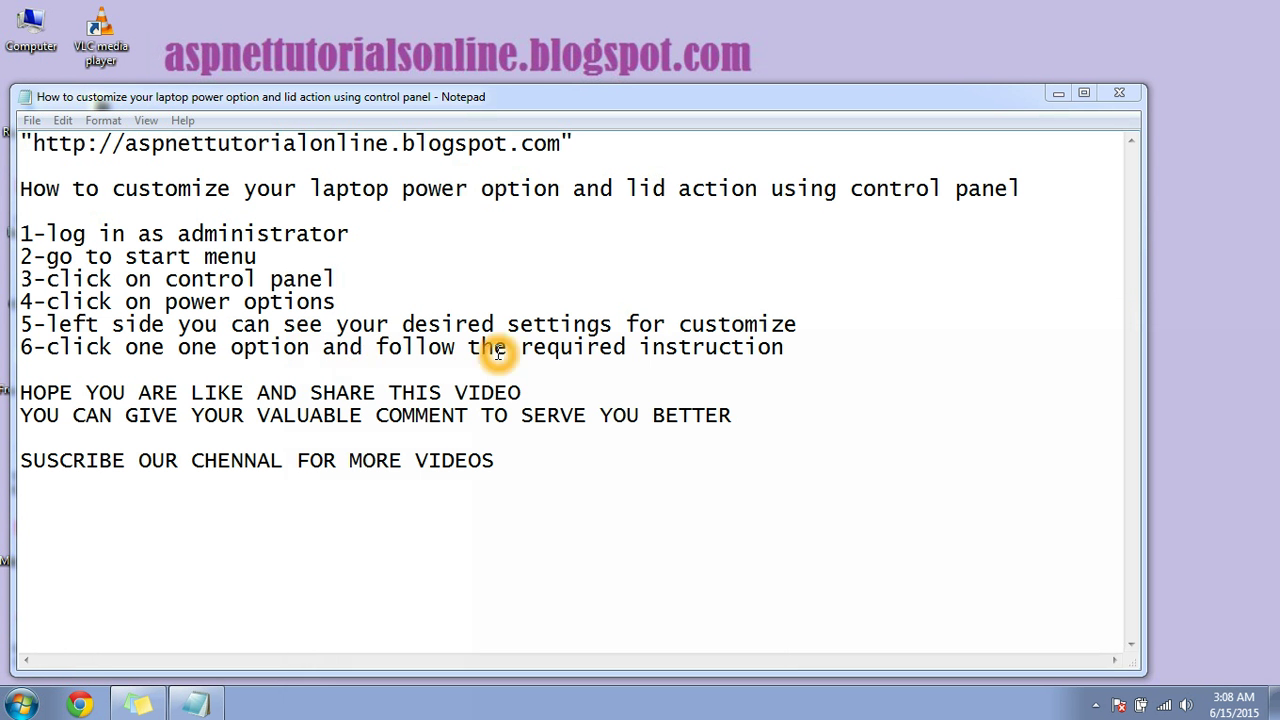
{"action": "left_click", "coordinate": [531, 351]}
{"action": "left_click", "coordinate": [689, 351]}
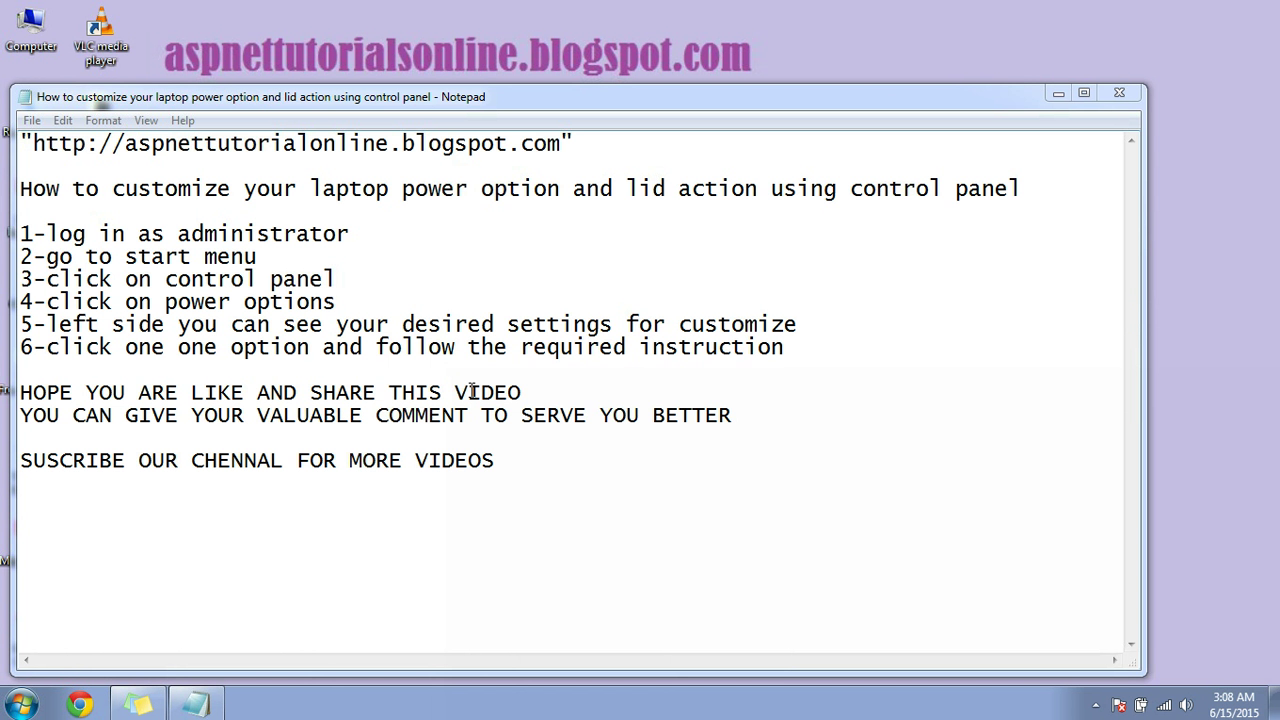
{"action": "left_click", "coordinate": [290, 450]}
{"action": "left_click", "coordinate": [21, 704]}
{"action": "left_click", "coordinate": [298, 500]}
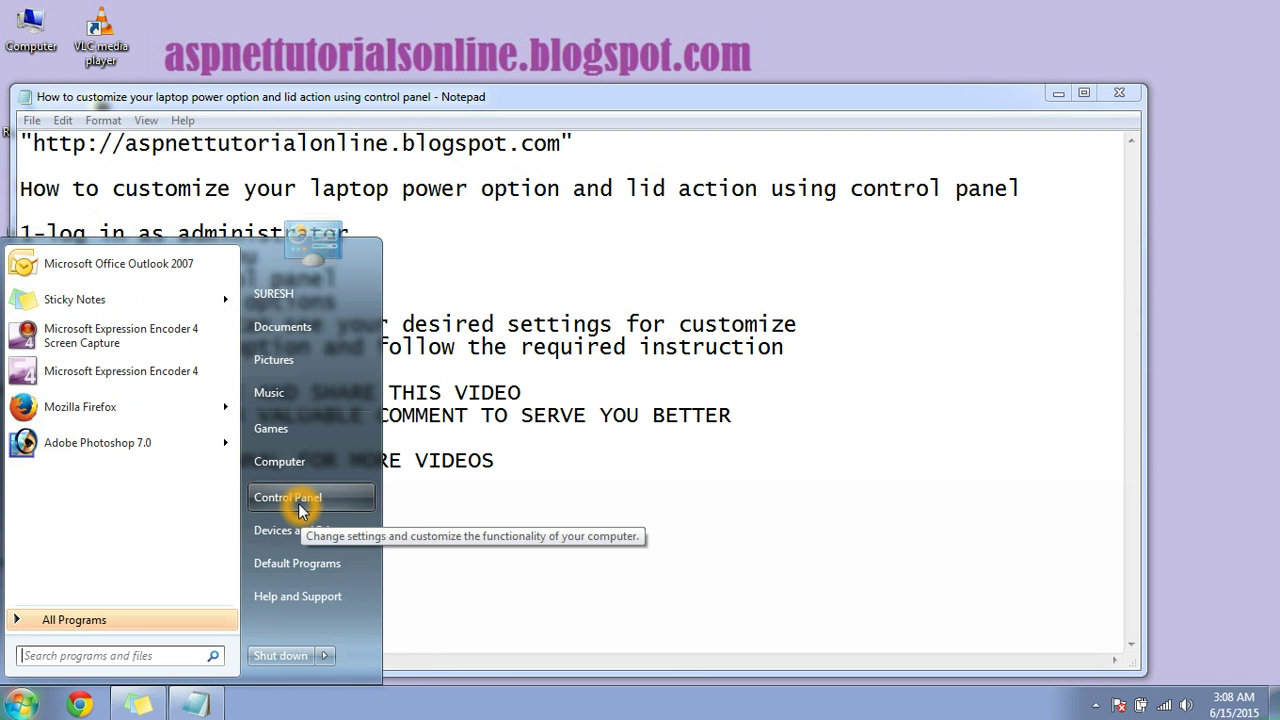
{"action": "left_click_drag", "start_coordinate": [487, 203], "coordinate": [710, 203]}
{"action": "left_click_drag", "start_coordinate": [864, 127], "coordinate": [778, 125]}
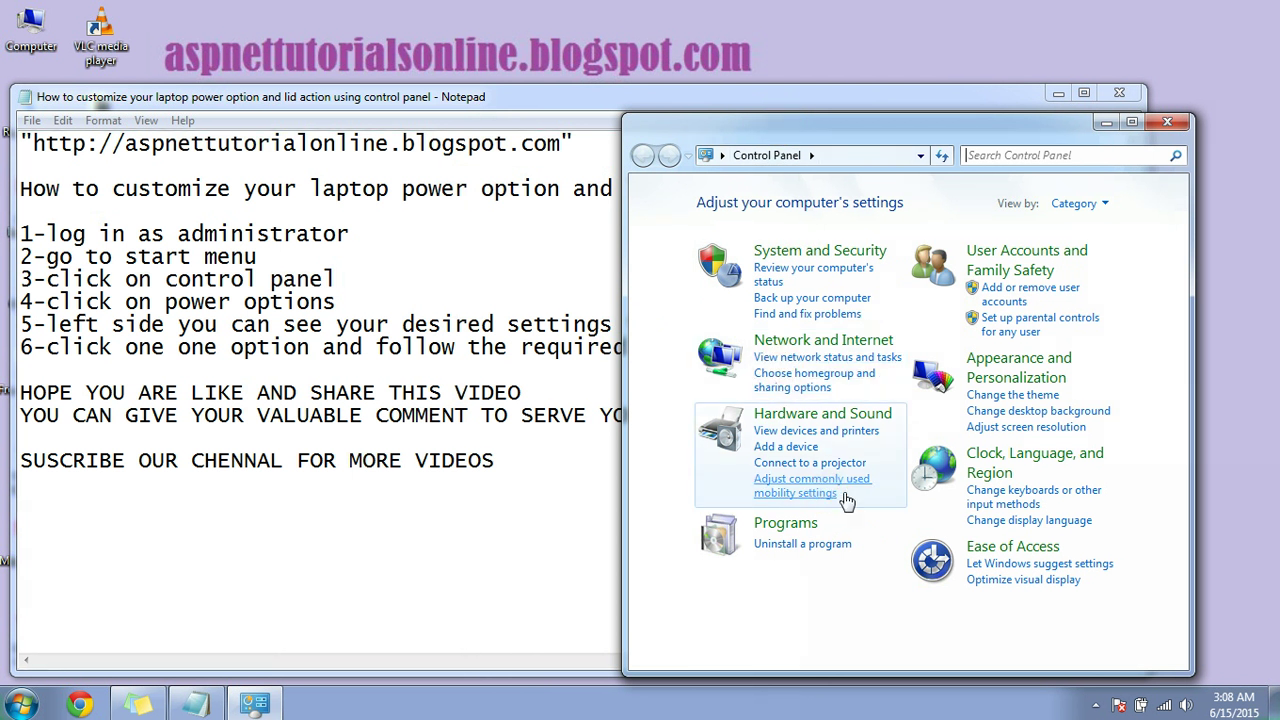
Go to System and Security > Power Options to list the power plans
{"action": "left_click", "coordinate": [810, 252]}
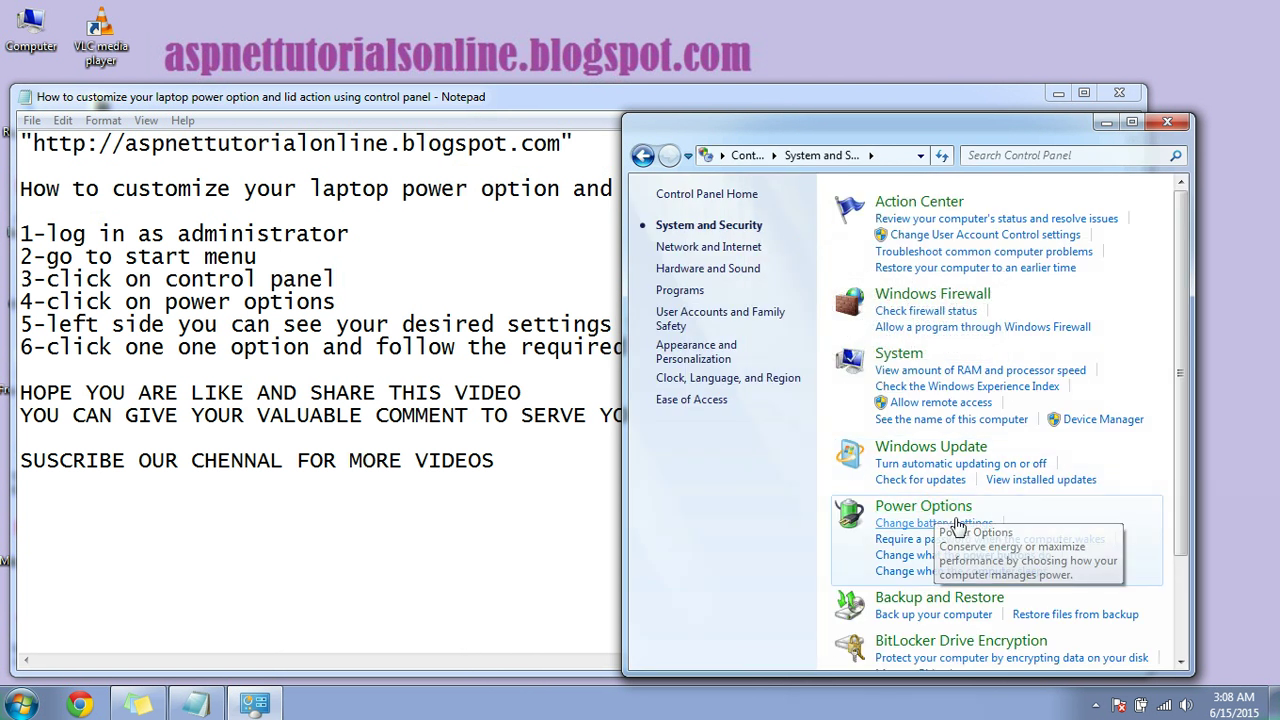
{"action": "left_click", "coordinate": [895, 506]}
{"action": "left_click", "coordinate": [922, 508]}
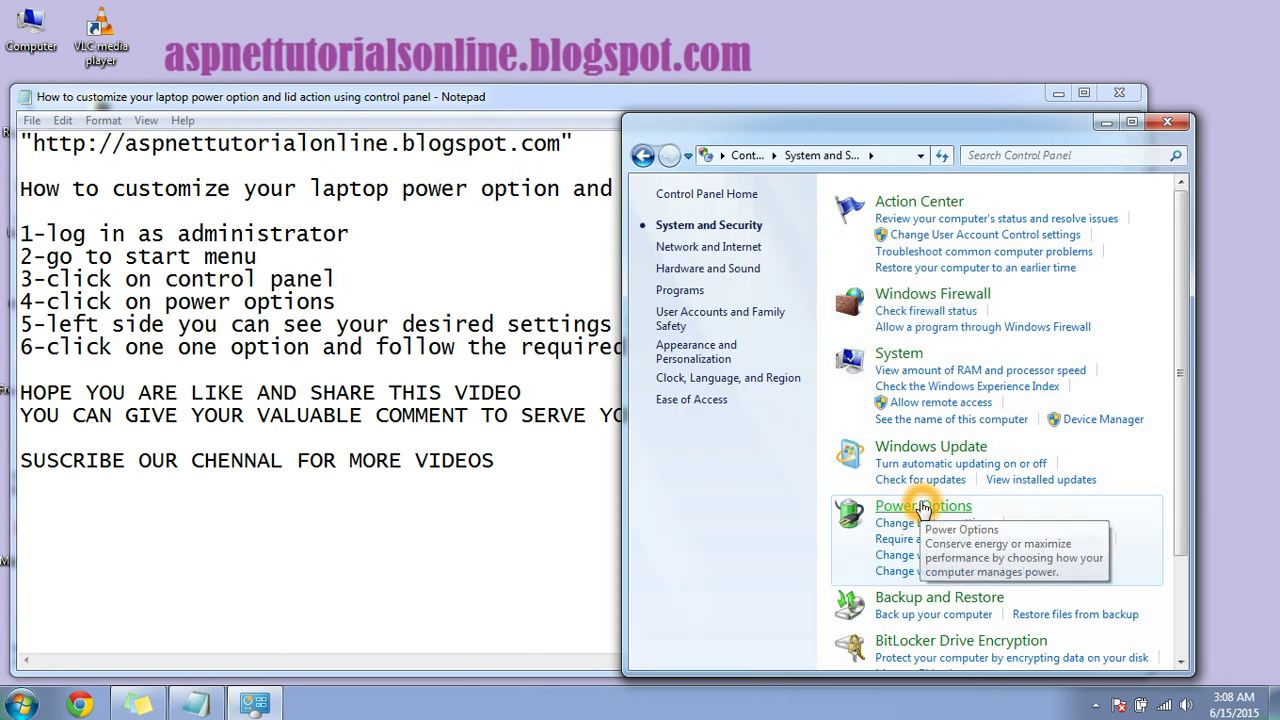
{"action": "left_click", "coordinate": [891, 509]}
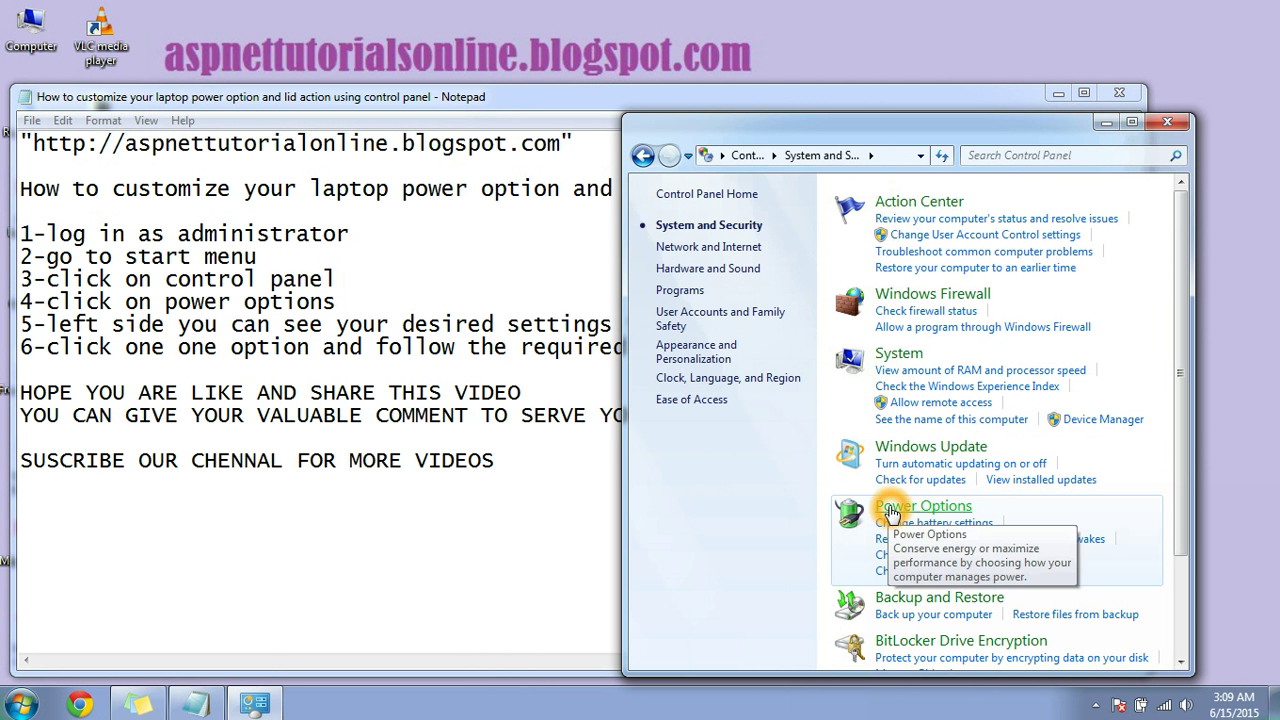
{"action": "left_click", "coordinate": [891, 510]}
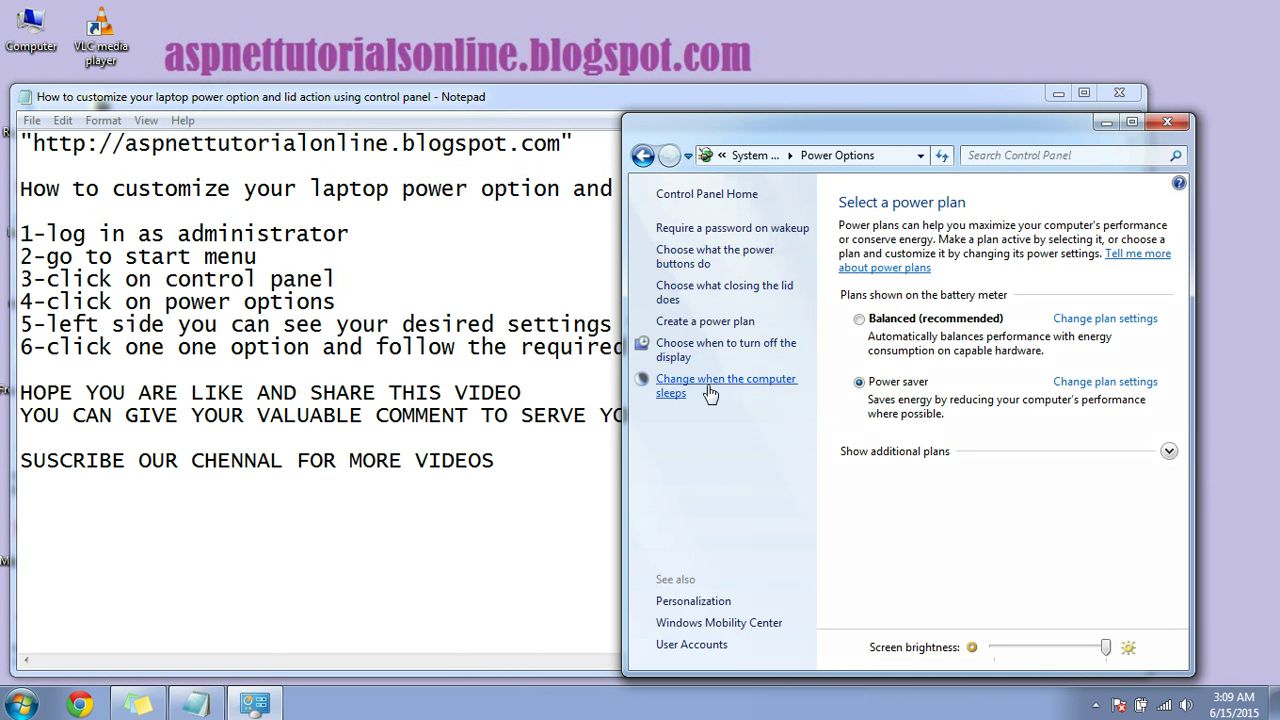
{"action": "left_click", "coordinate": [700, 229]}
{"action": "left_click", "coordinate": [672, 383]}
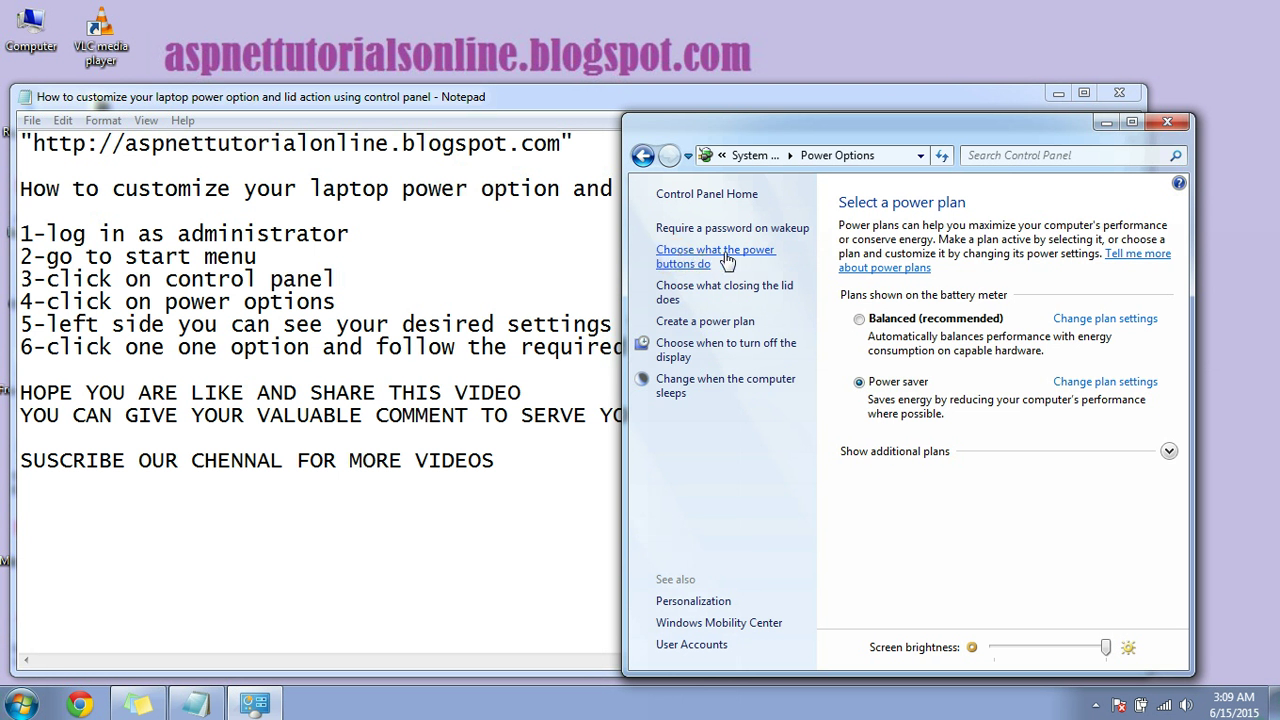
Open 'Choose what the power buttons do' and check the power-button choices, keeping both on Sleep
{"action": "left_click", "coordinate": [698, 268]}
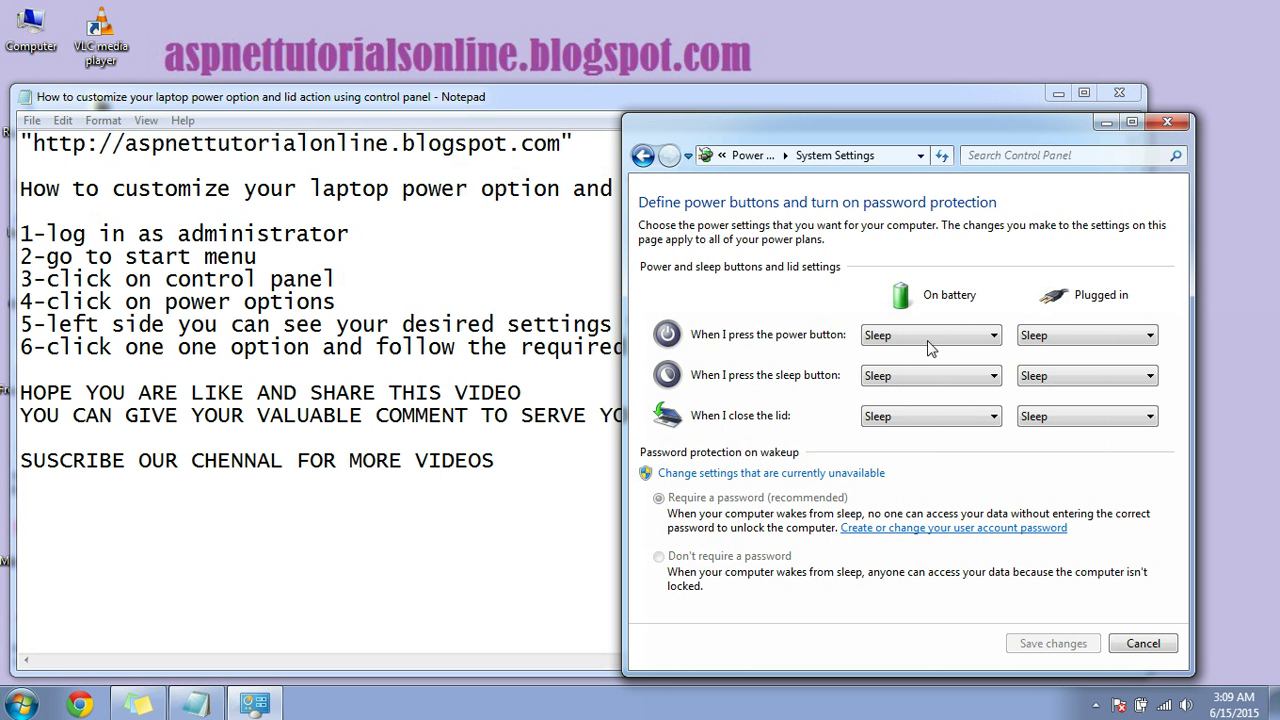
{"action": "left_click", "coordinate": [958, 337]}
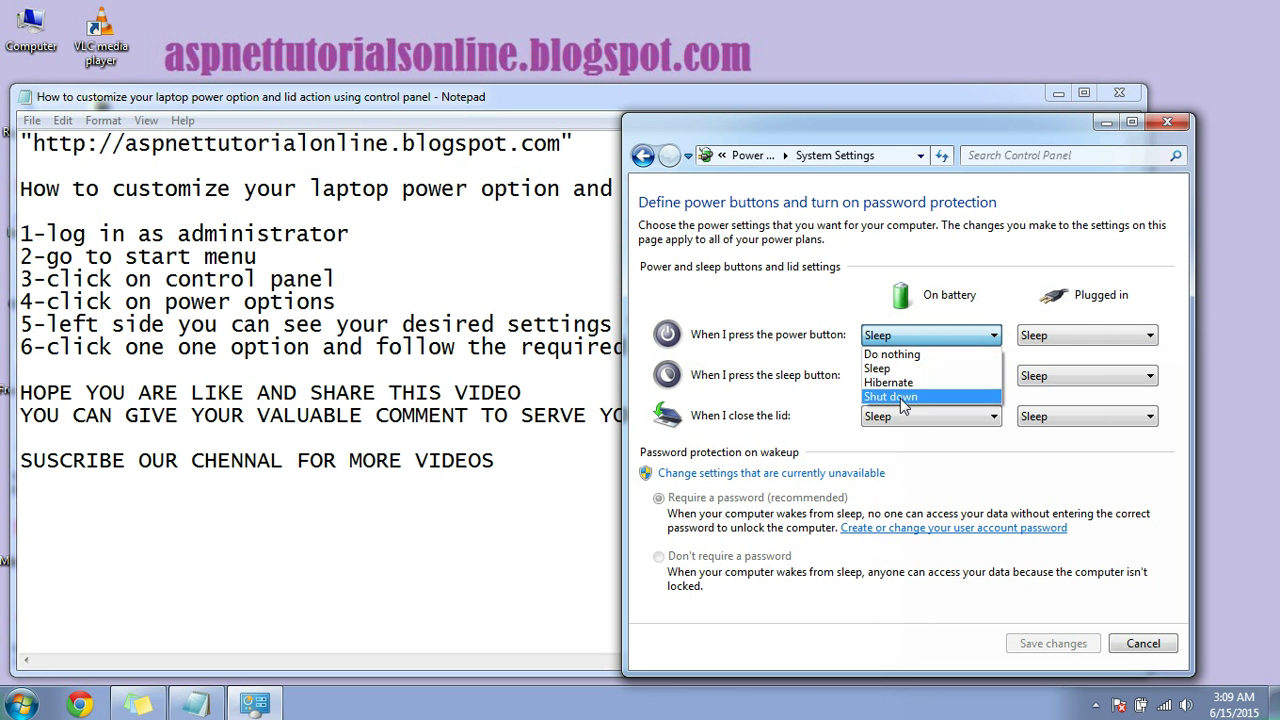
{"action": "left_click", "coordinate": [943, 368]}
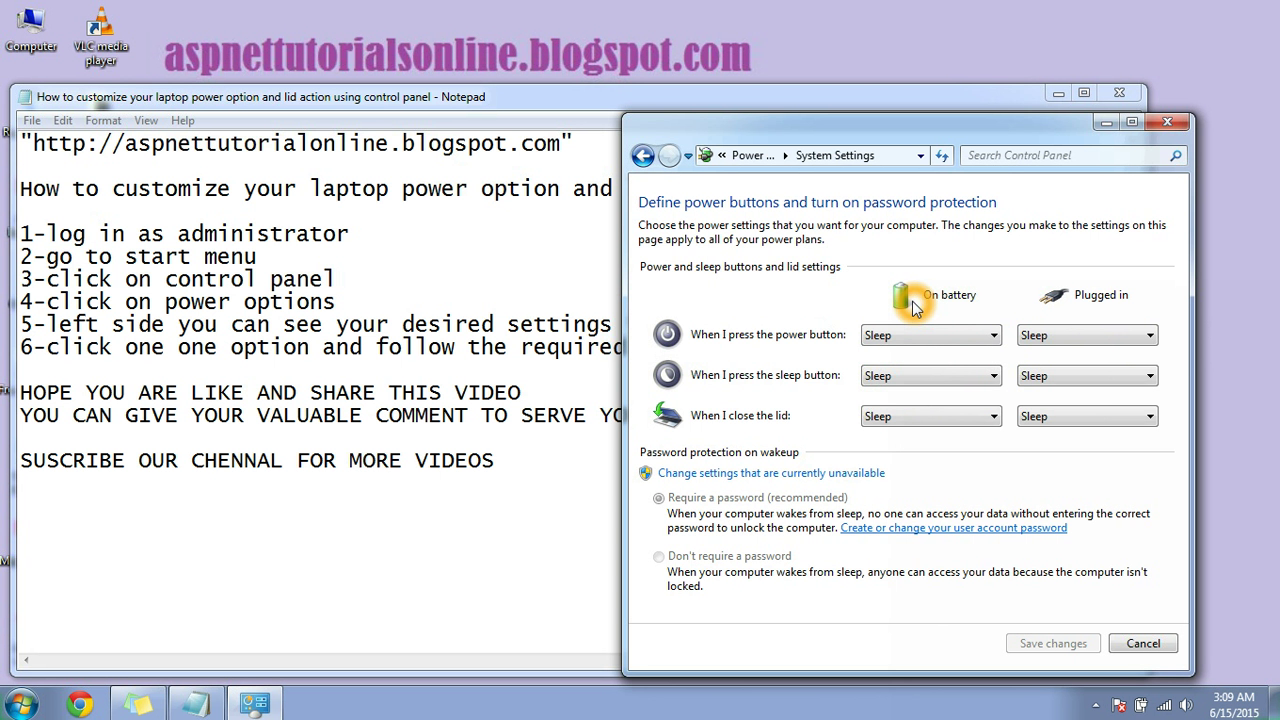
{"action": "left_click", "coordinate": [1066, 336]}
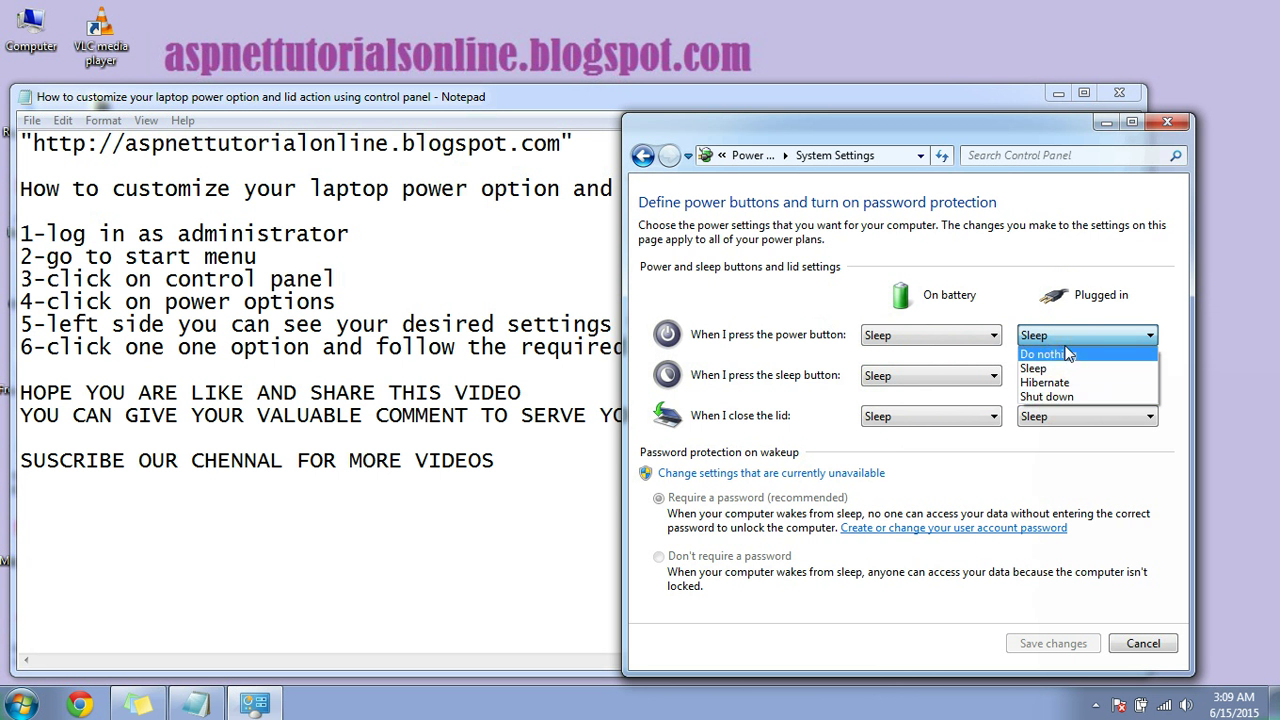
{"action": "left_click", "coordinate": [1064, 337]}
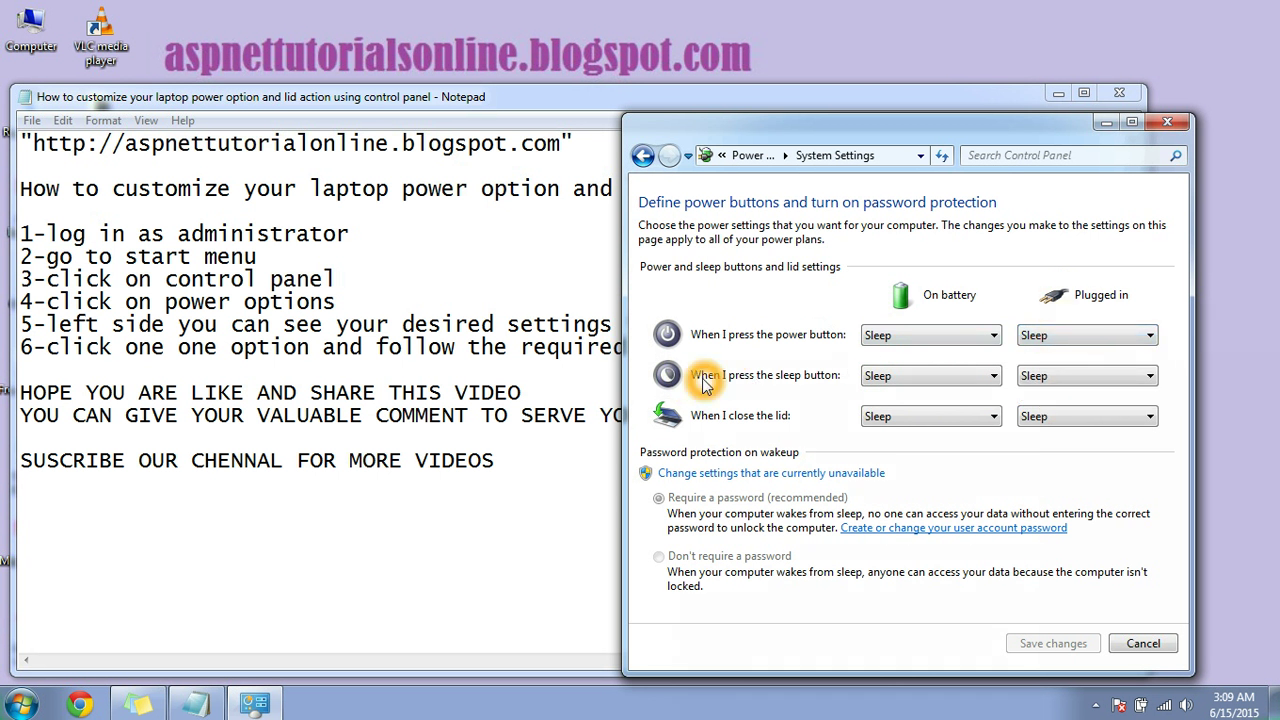
{"action": "left_click", "coordinate": [927, 378]}
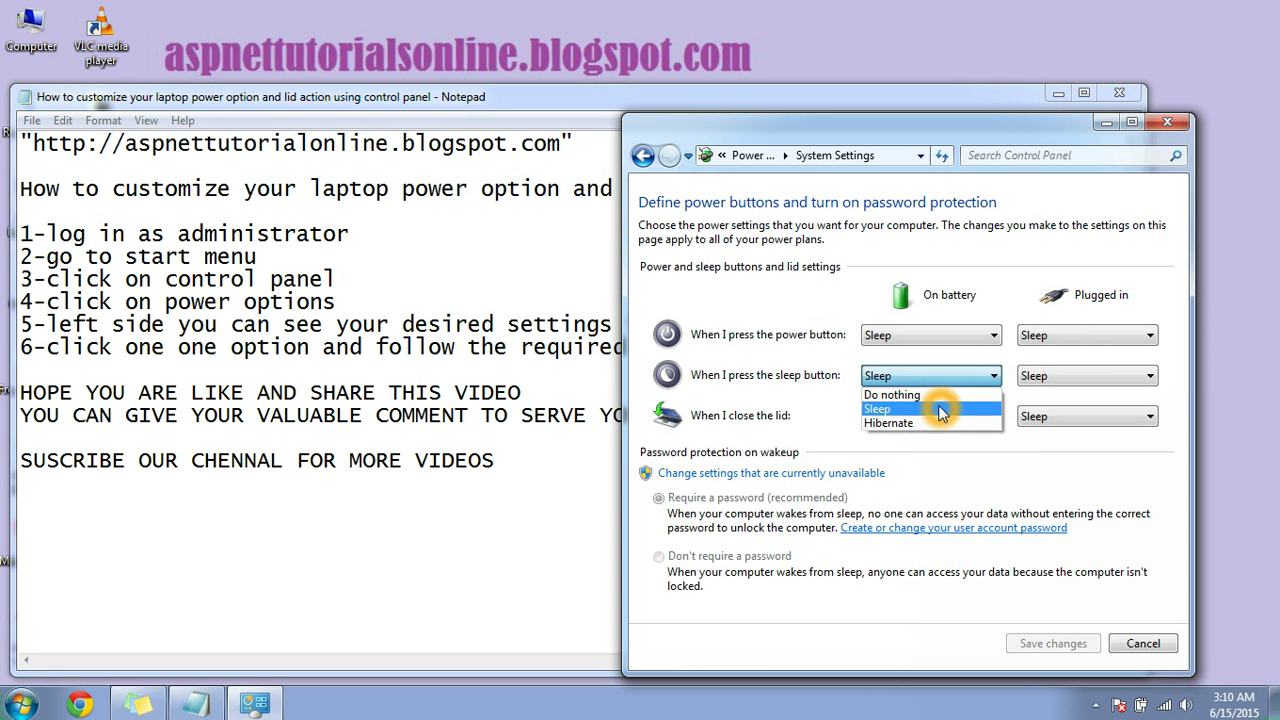
{"action": "left_click", "coordinate": [902, 413]}
{"action": "left_click", "coordinate": [943, 376]}
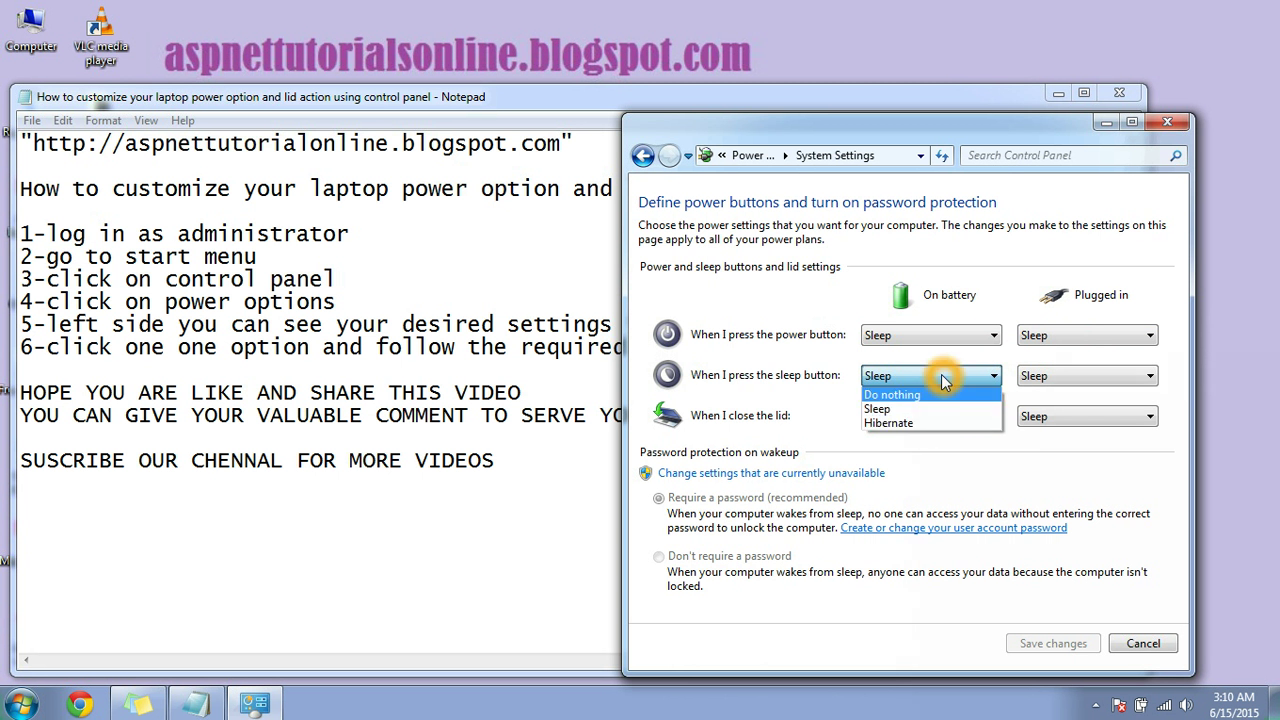
{"action": "left_click", "coordinate": [1056, 375]}
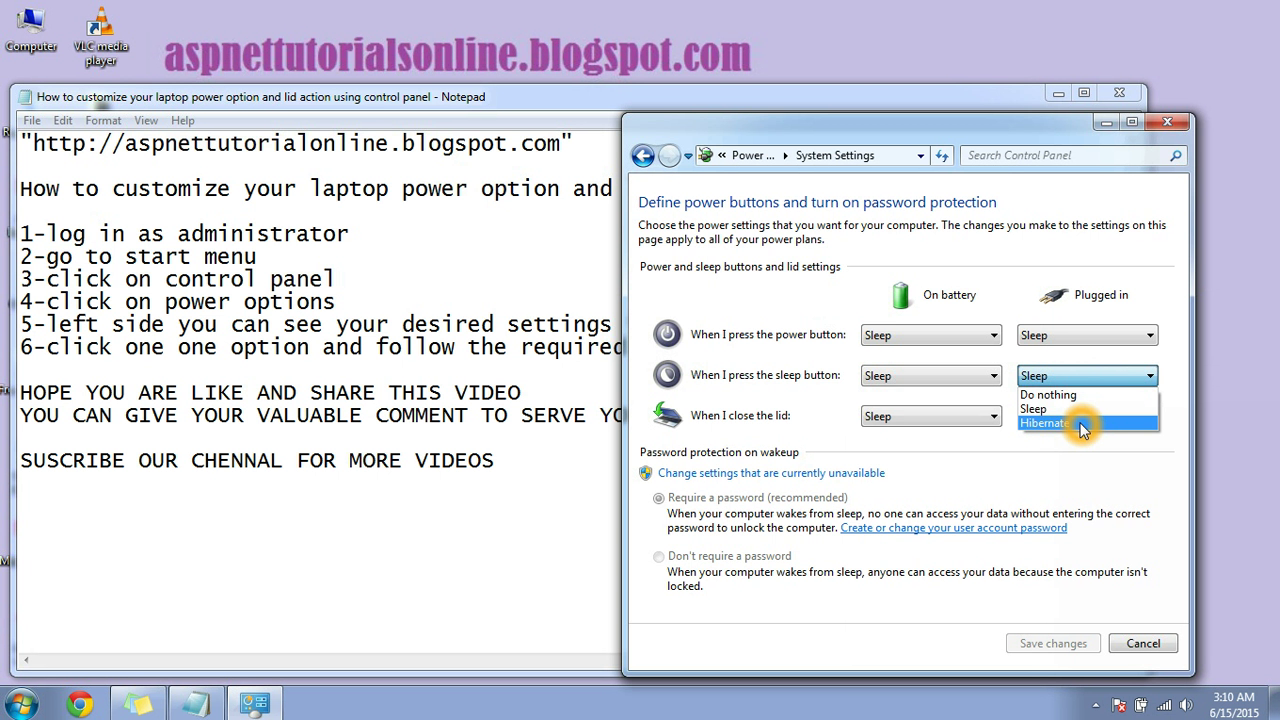
{"action": "left_click", "coordinate": [1035, 378]}
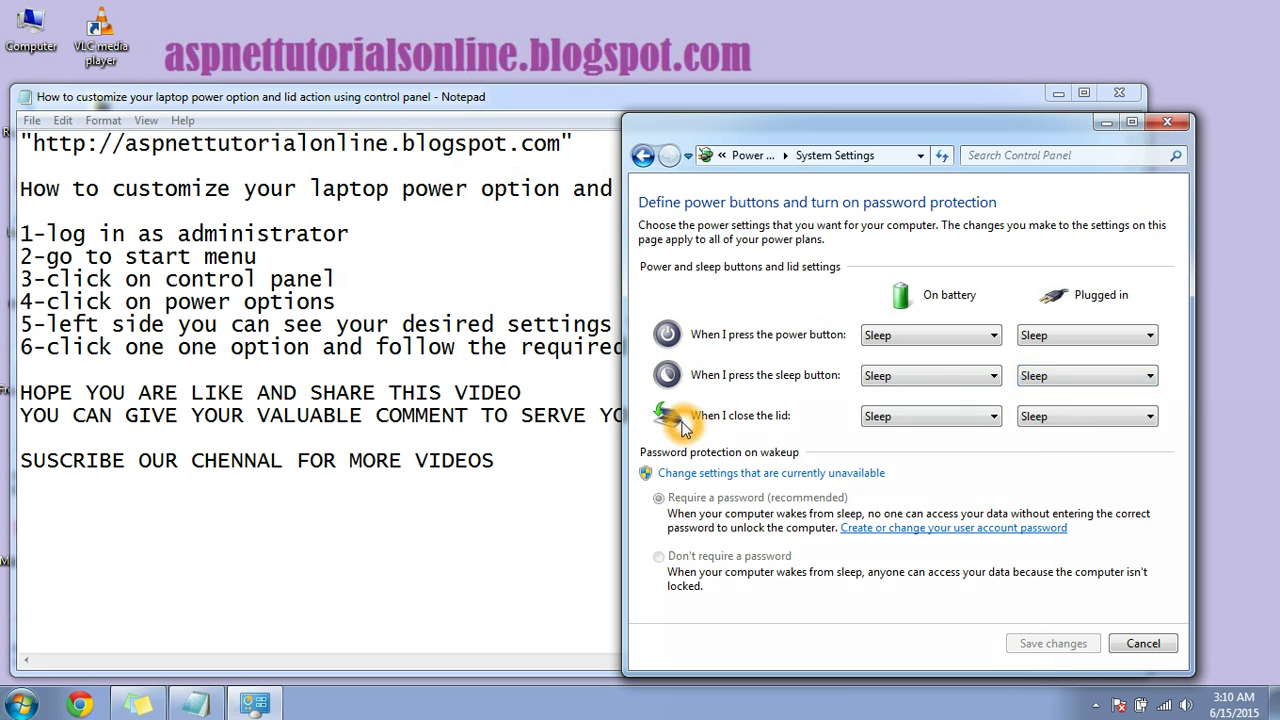
Review the lid-close choices for On battery and Plugged in, leaving both on Sleep
{"action": "left_click", "coordinate": [710, 427]}
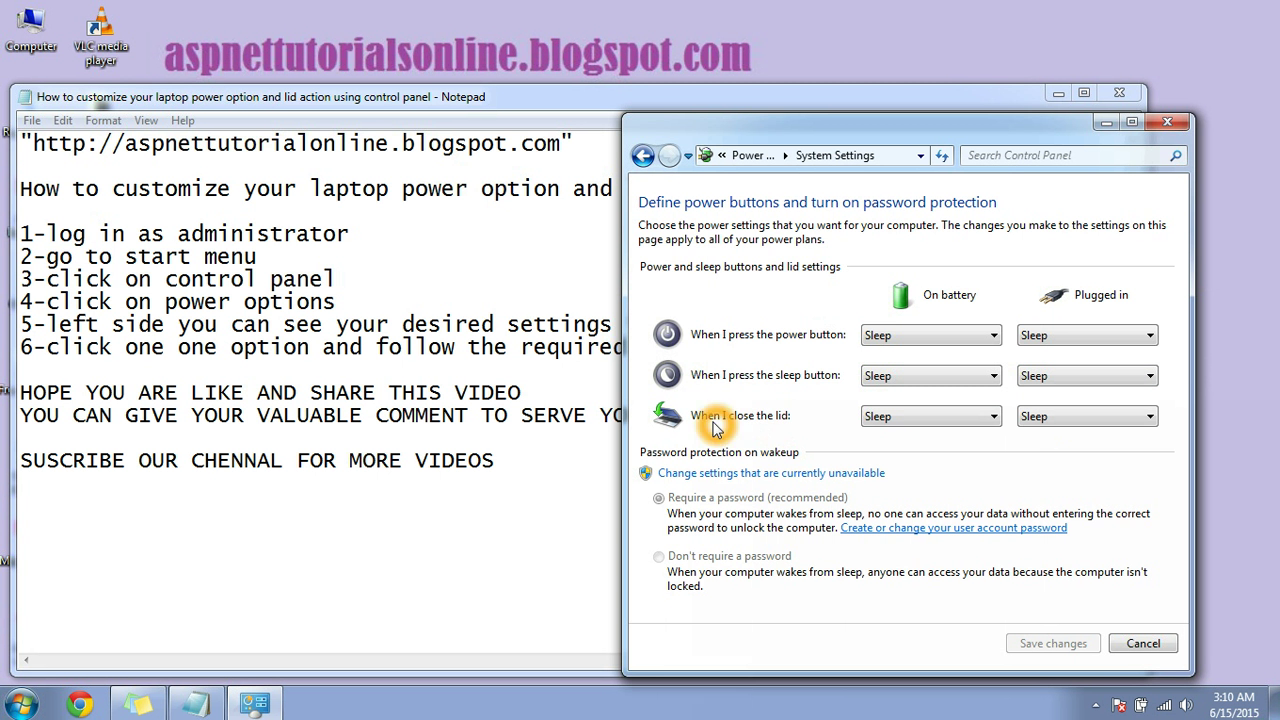
{"action": "left_click", "coordinate": [705, 421]}
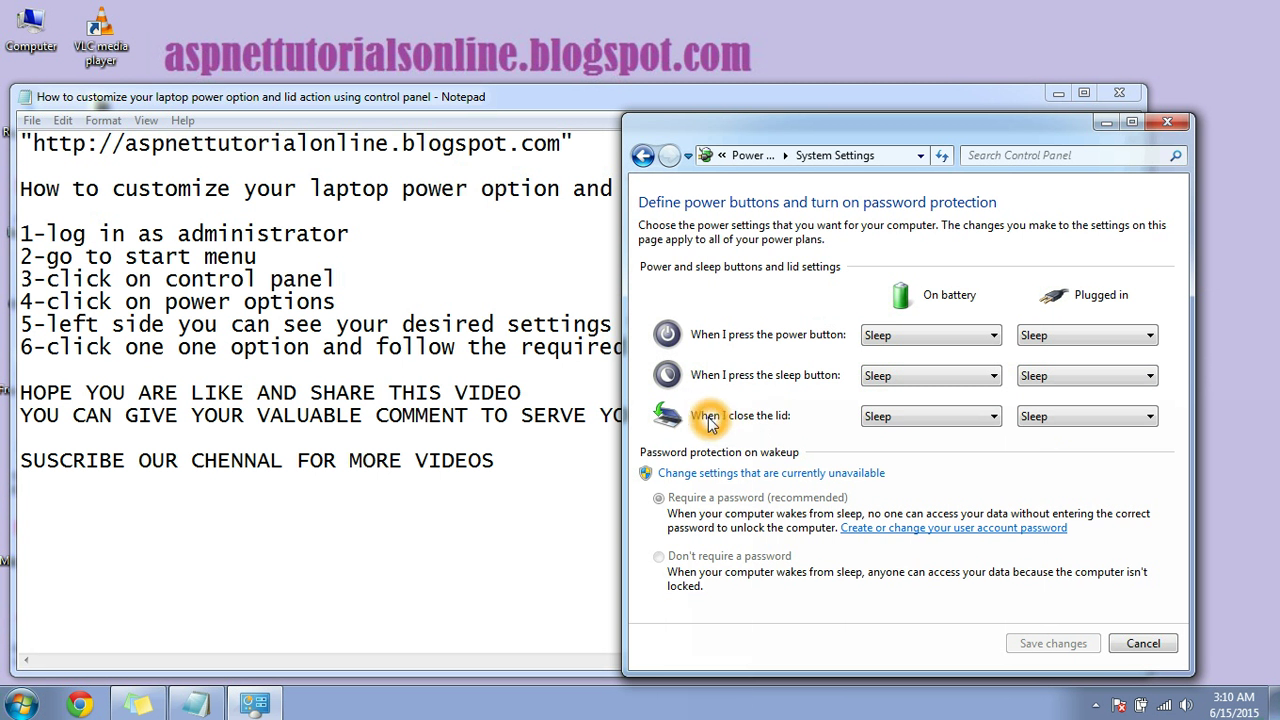
{"action": "left_click", "coordinate": [795, 423]}
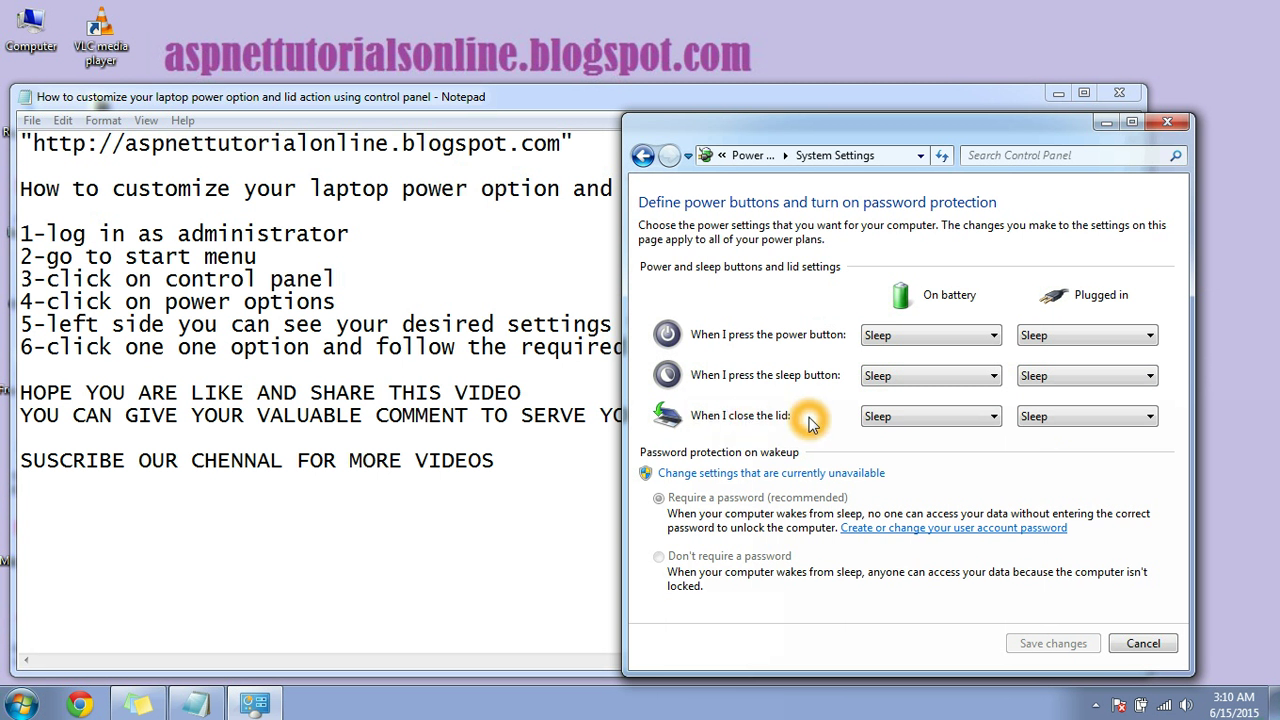
{"action": "left_click", "coordinate": [895, 420]}
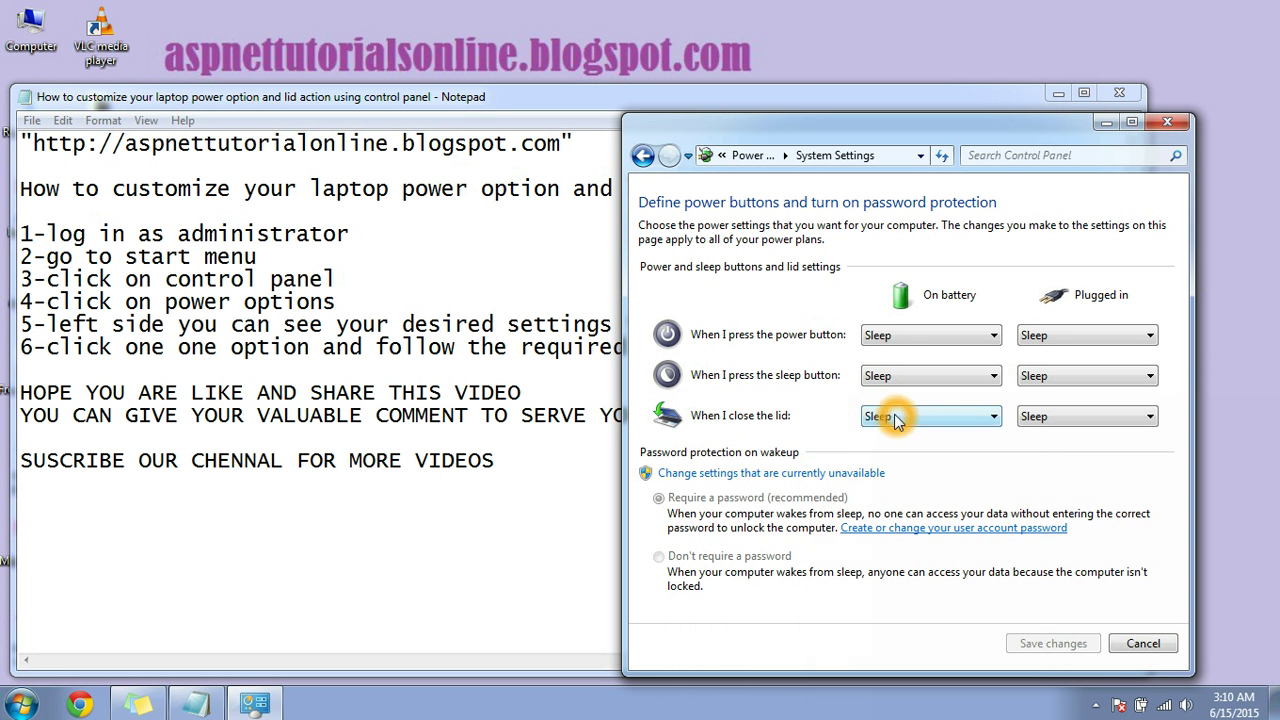
{"action": "left_click", "coordinate": [963, 413]}
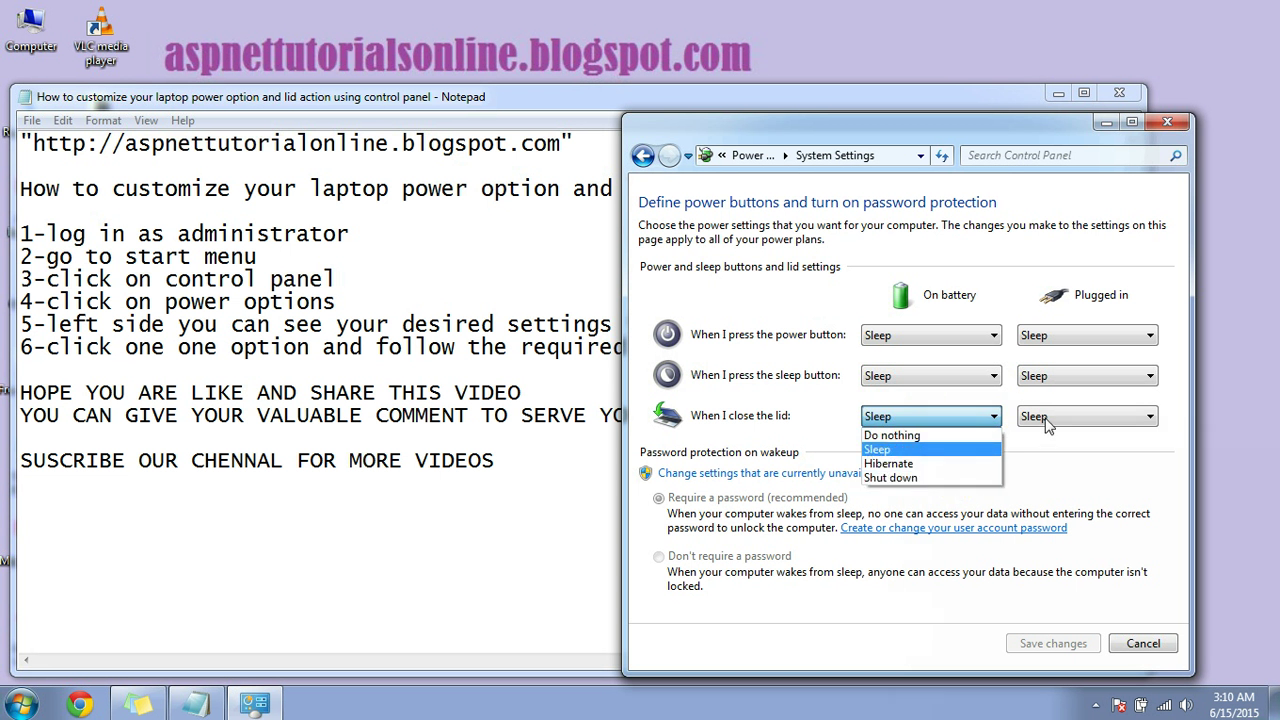
{"action": "left_click", "coordinate": [903, 420]}
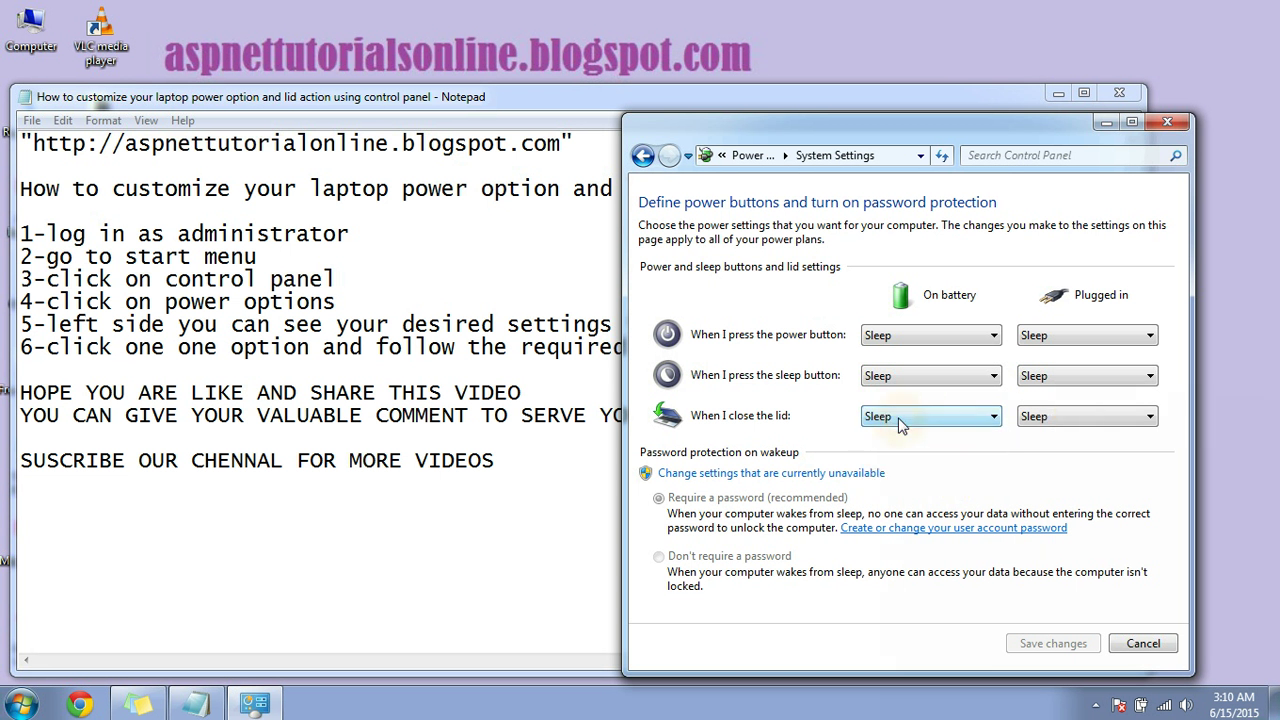
{"action": "left_click", "coordinate": [1075, 413]}
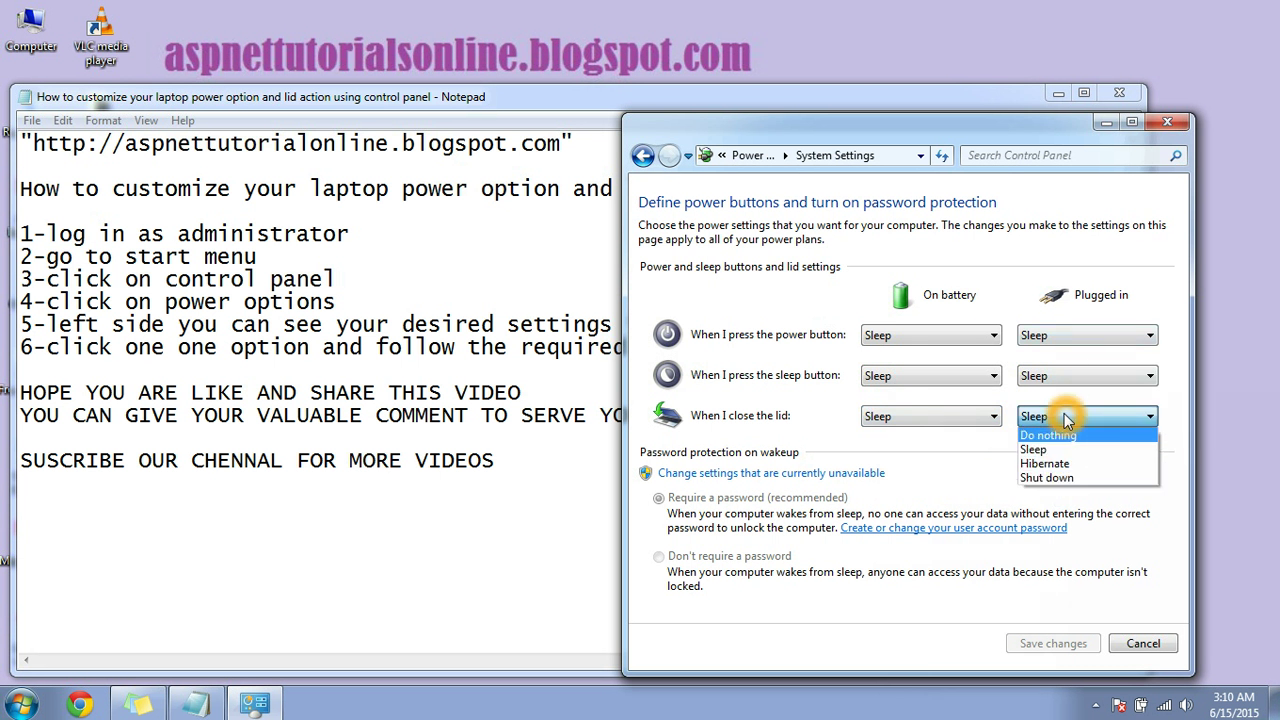
{"action": "left_click", "coordinate": [1066, 420]}
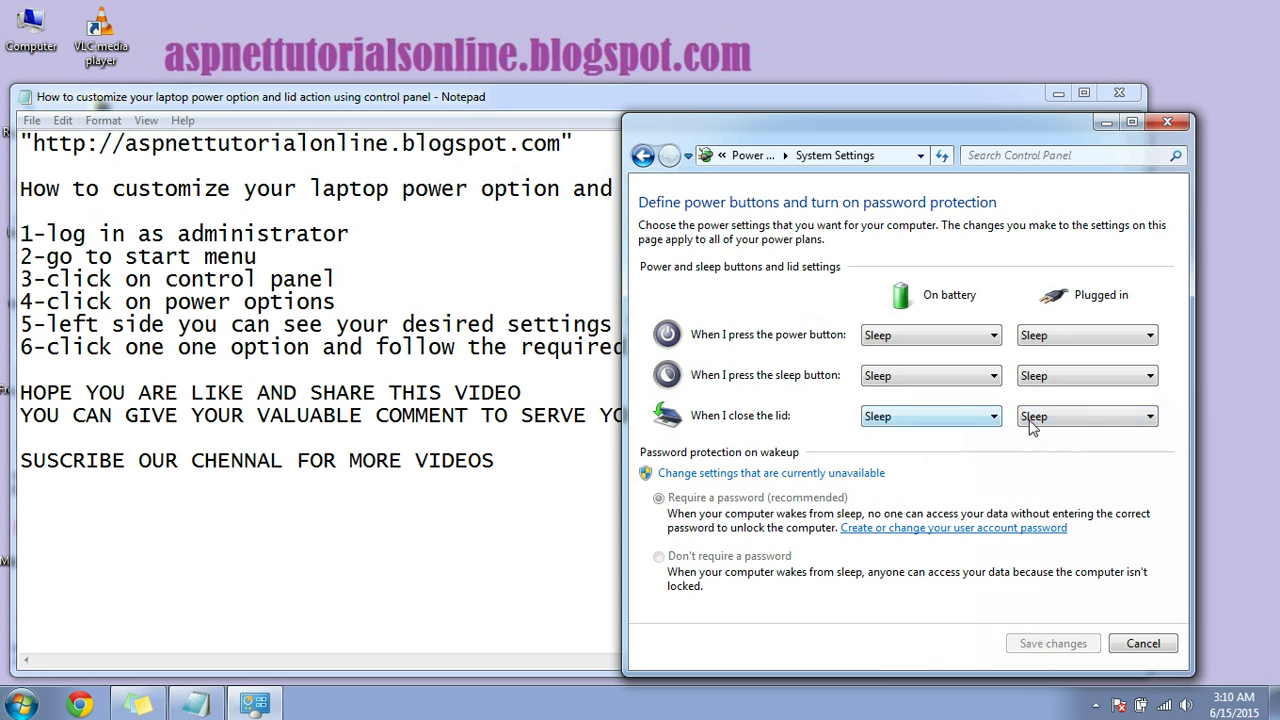
Set 'When I close the lid' On battery to Do nothing and save the changes
{"action": "left_click", "coordinate": [957, 420]}
{"action": "left_click", "coordinate": [916, 435]}
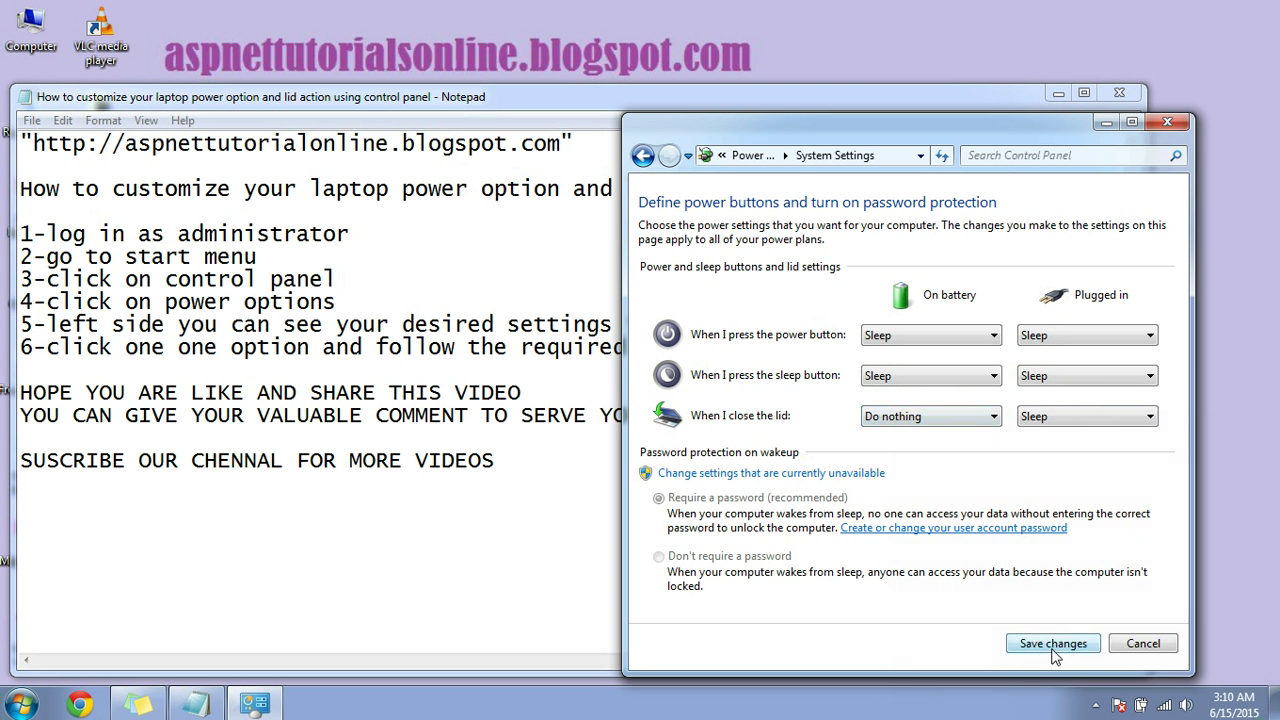
{"action": "left_click", "coordinate": [1022, 645]}
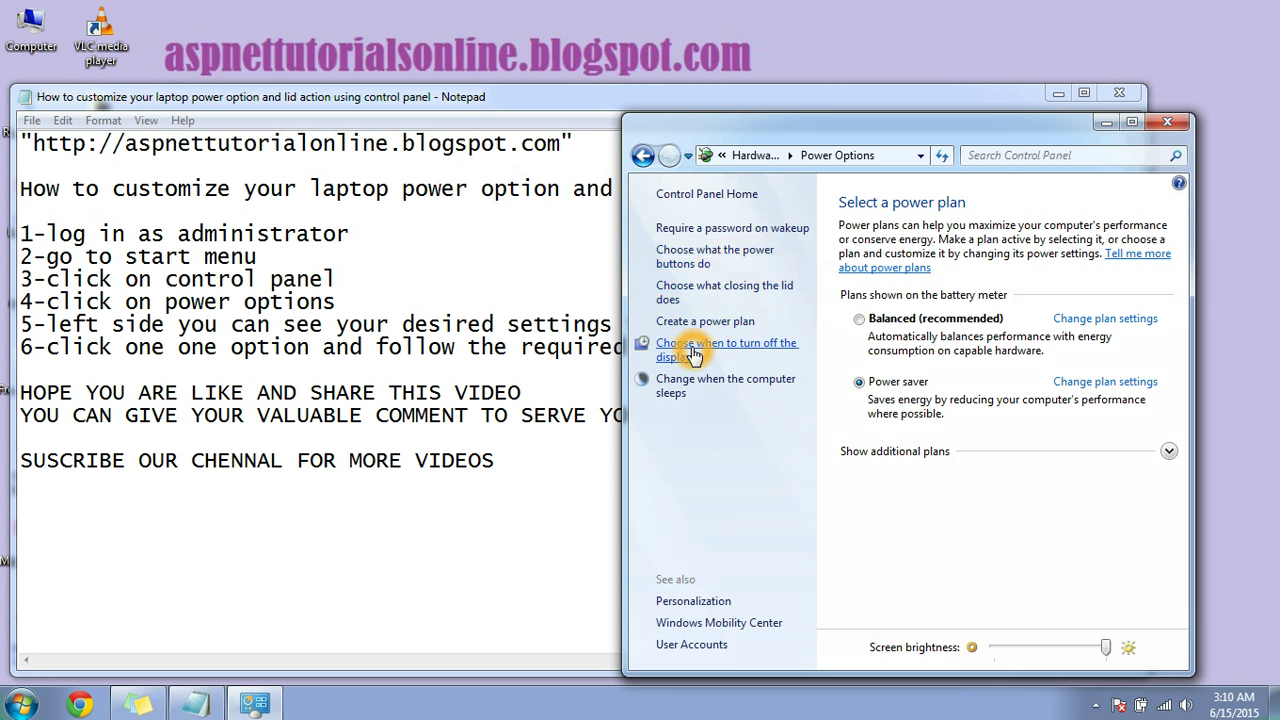
{"action": "left_click", "coordinate": [697, 357]}
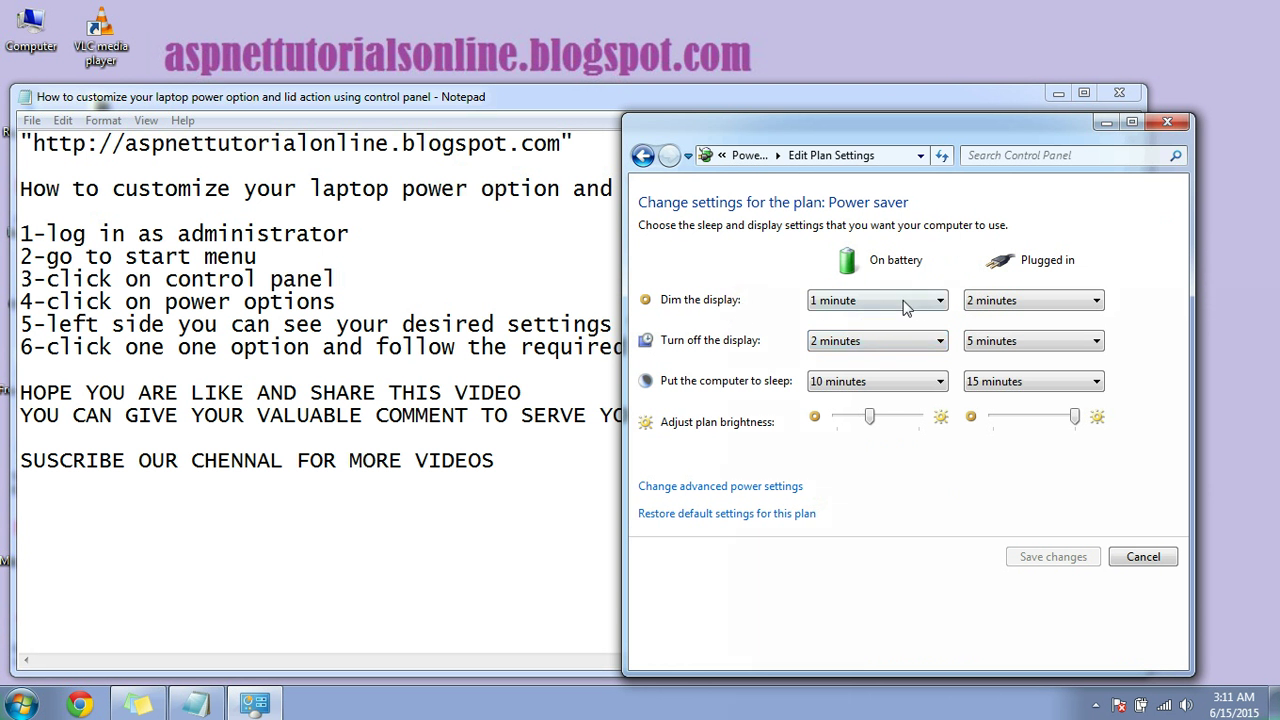
{"action": "left_click", "coordinate": [876, 302]}
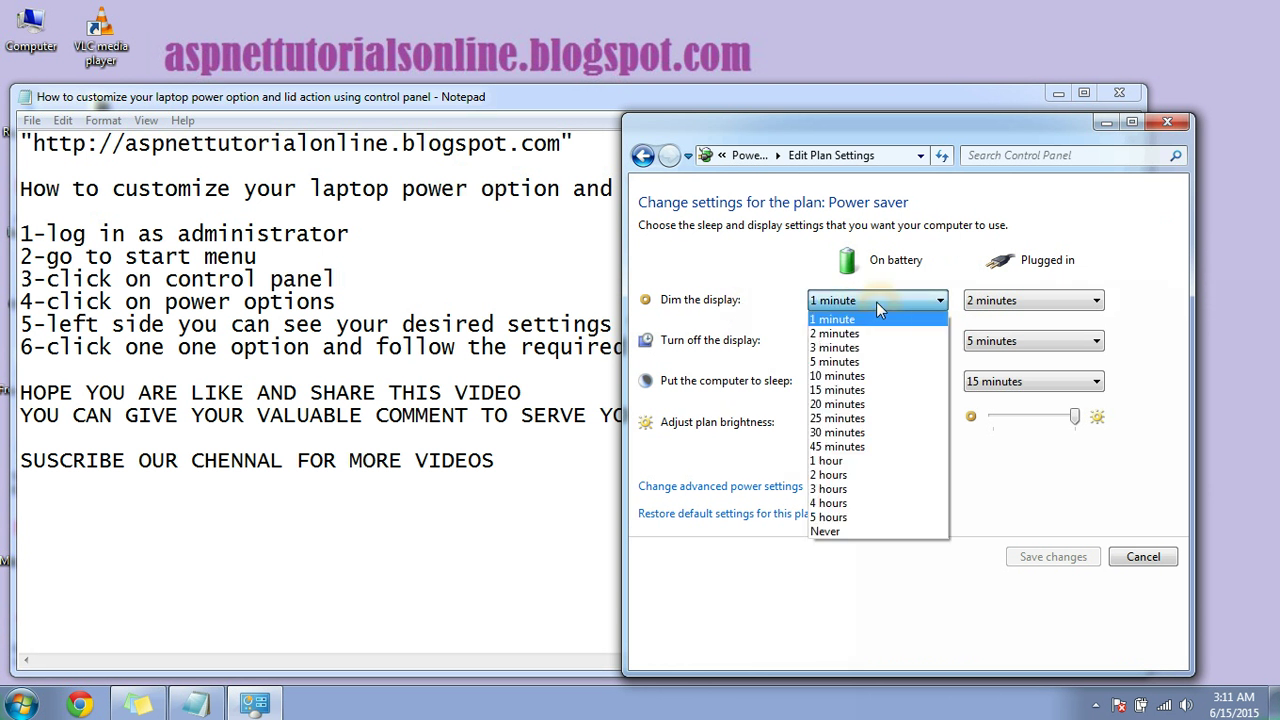
{"action": "left_click", "coordinate": [876, 302]}
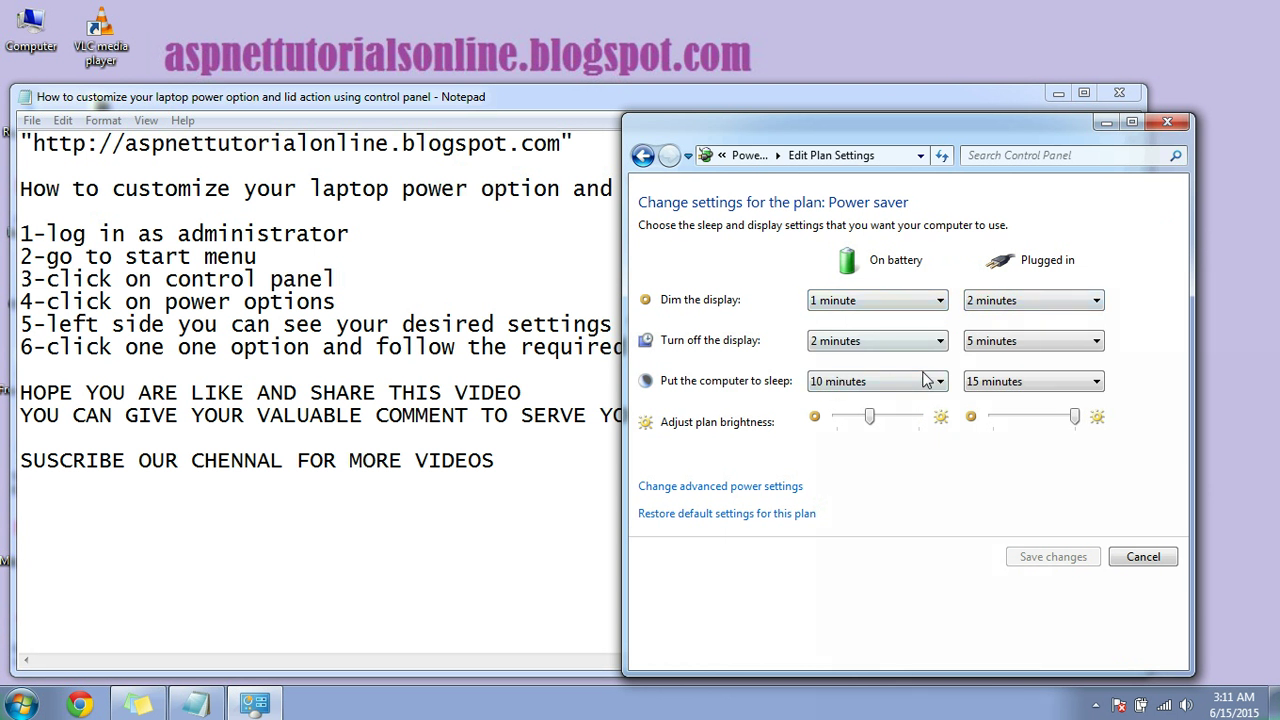
{"action": "left_click", "coordinate": [872, 357]}
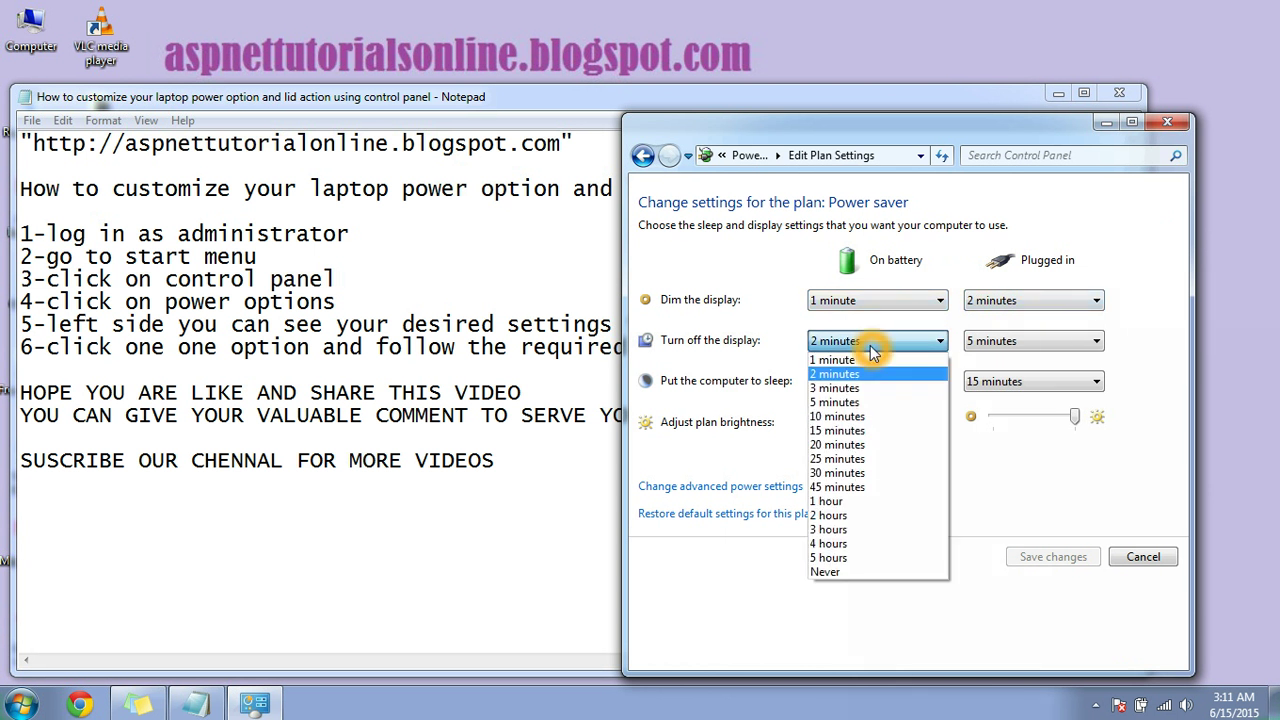
{"action": "left_click", "coordinate": [865, 363]}
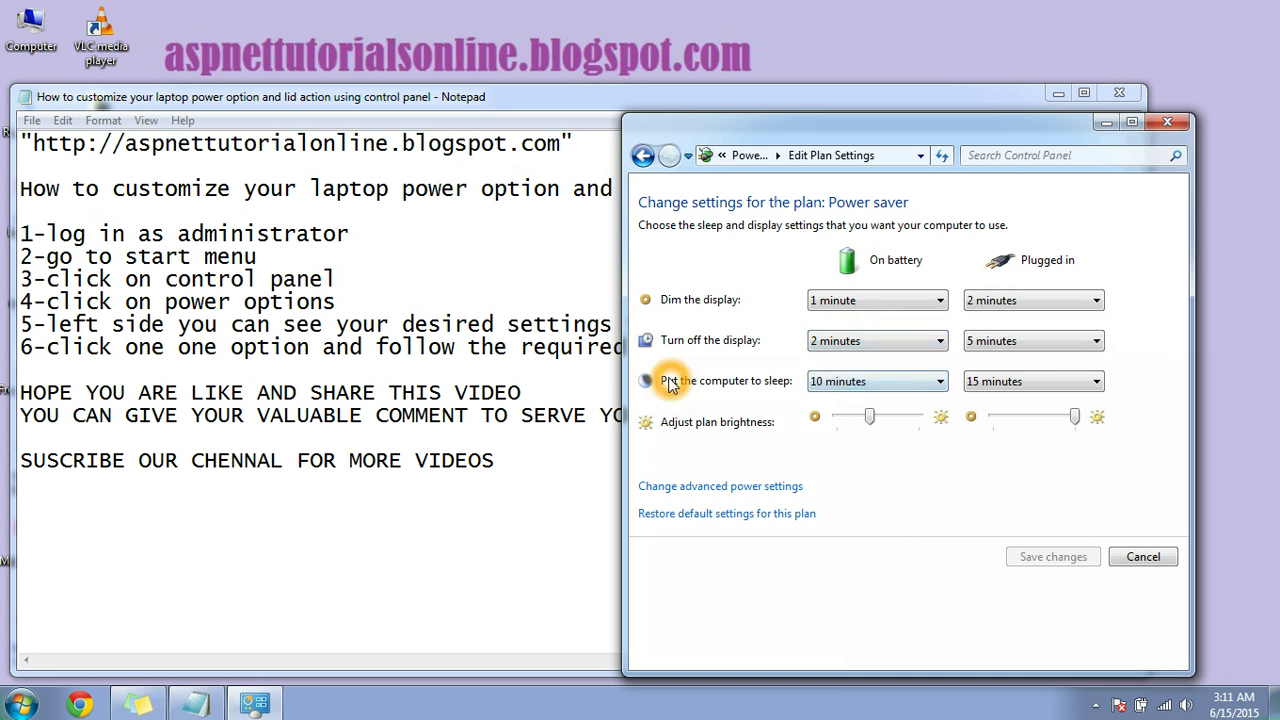
{"action": "left_click", "coordinate": [858, 384]}
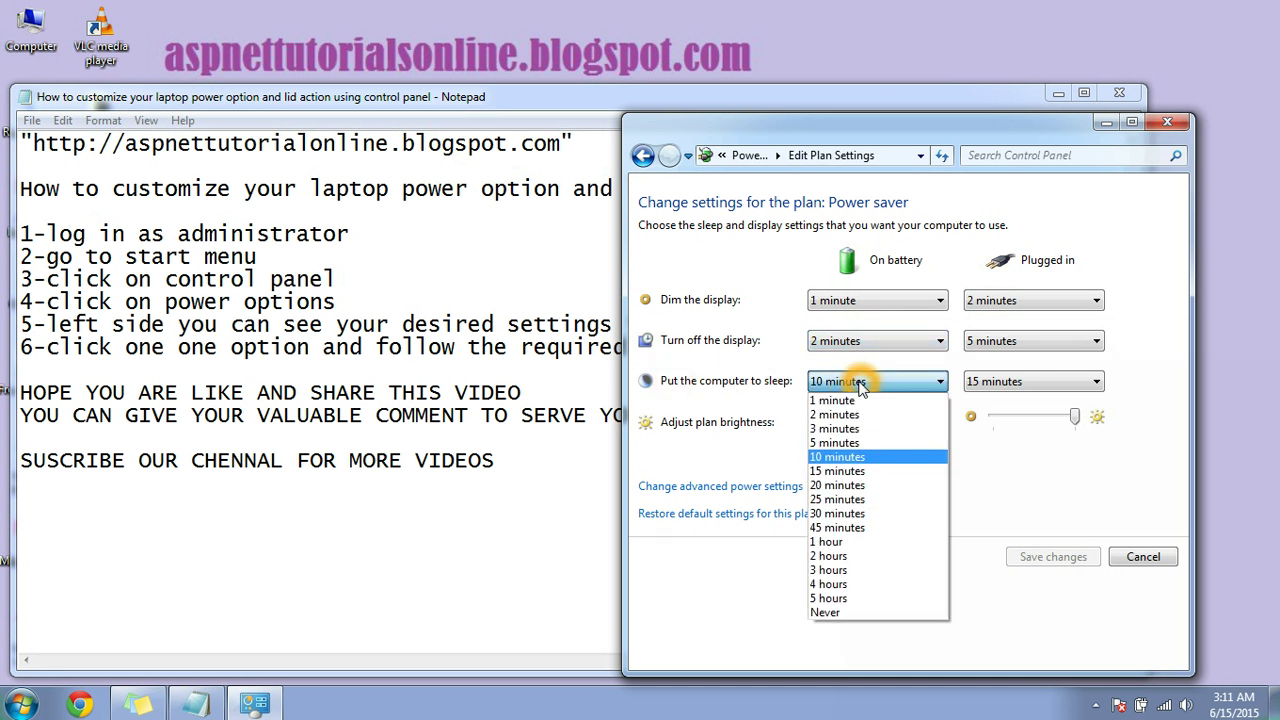
{"action": "left_click", "coordinate": [858, 384]}
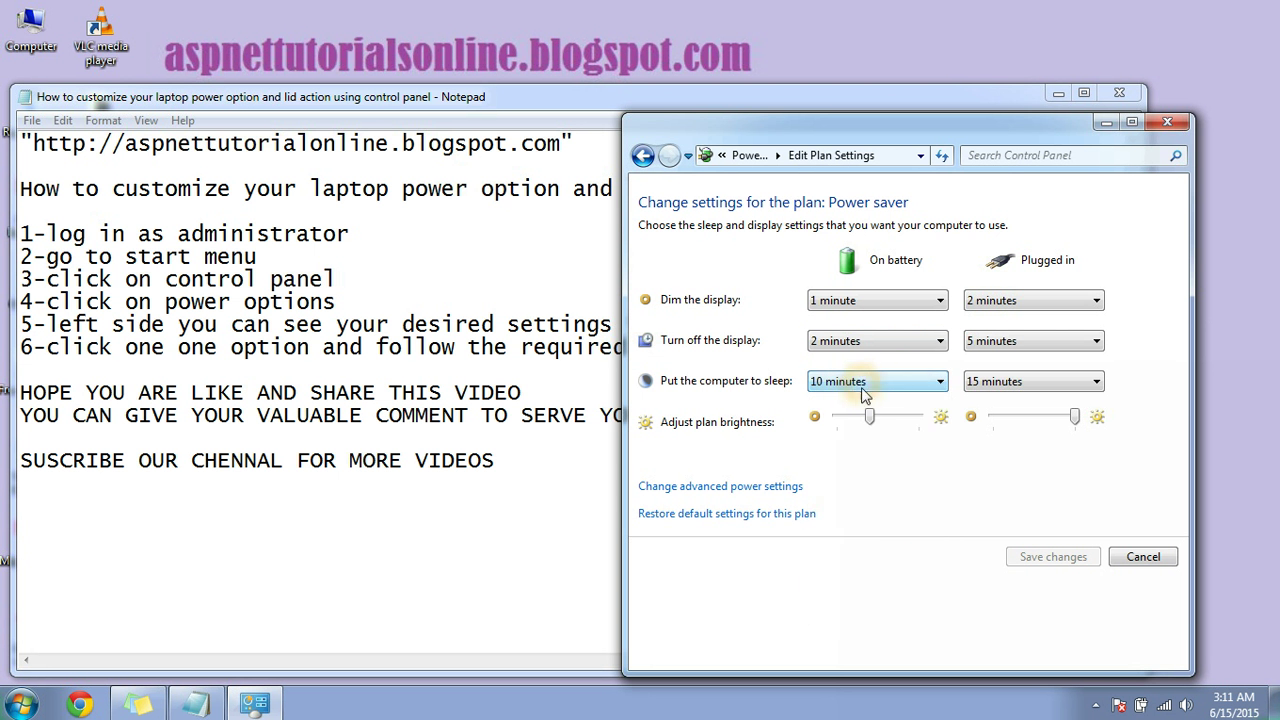
{"action": "left_click", "coordinate": [1126, 560]}
{"action": "left_click", "coordinate": [1050, 560]}
{"action": "left_click", "coordinate": [1146, 558]}
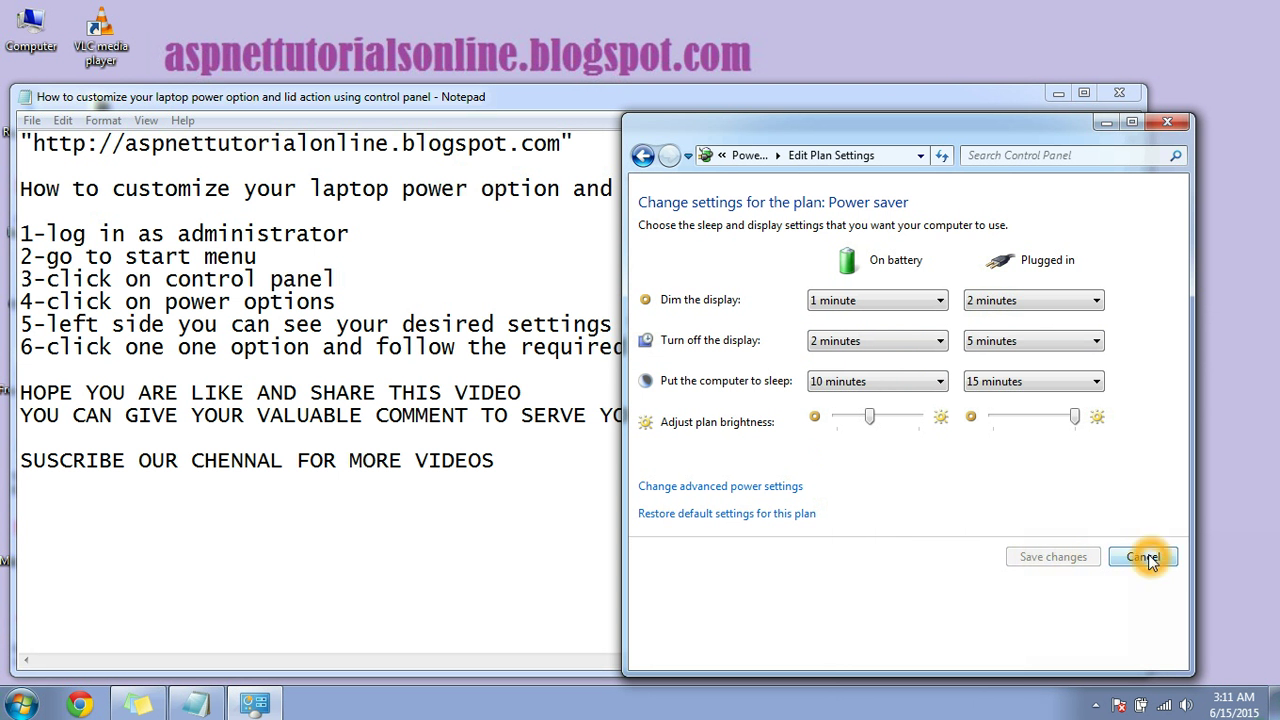
Leave the plan settings without saving and close the Power Options window so Notepad shows
{"action": "left_click", "coordinate": [1143, 557]}
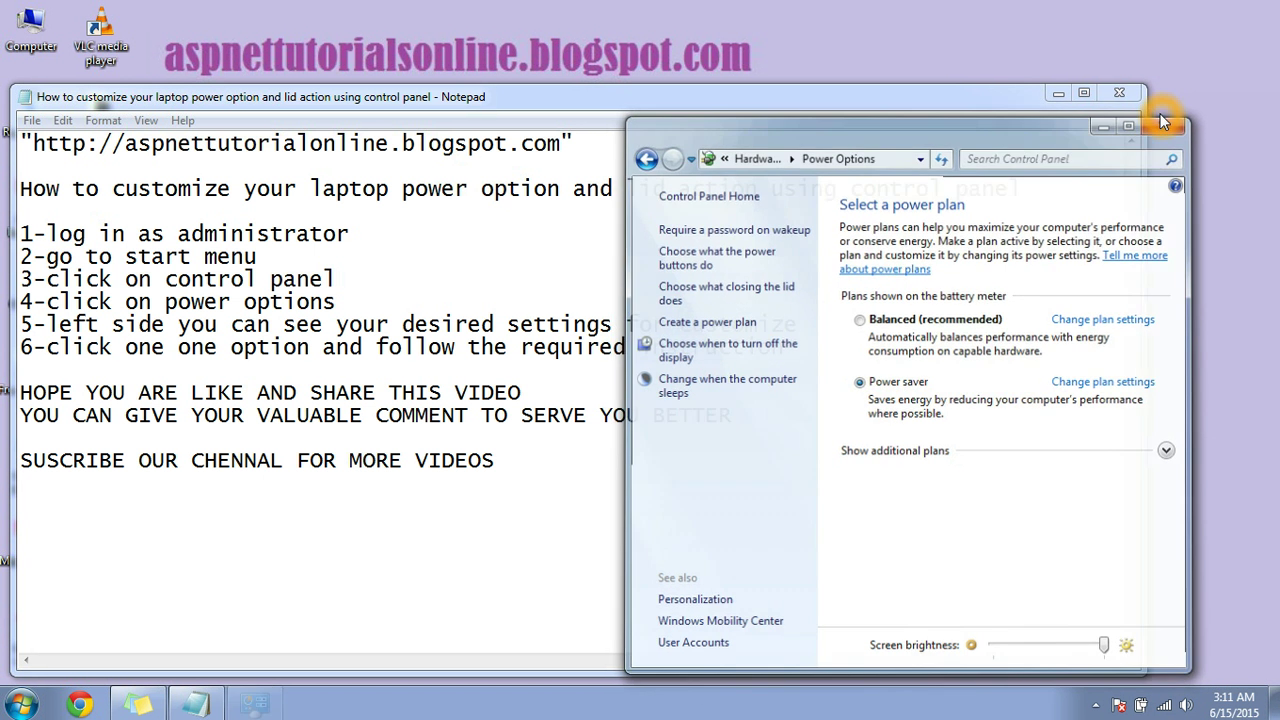
{"action": "left_click", "coordinate": [1162, 118]}
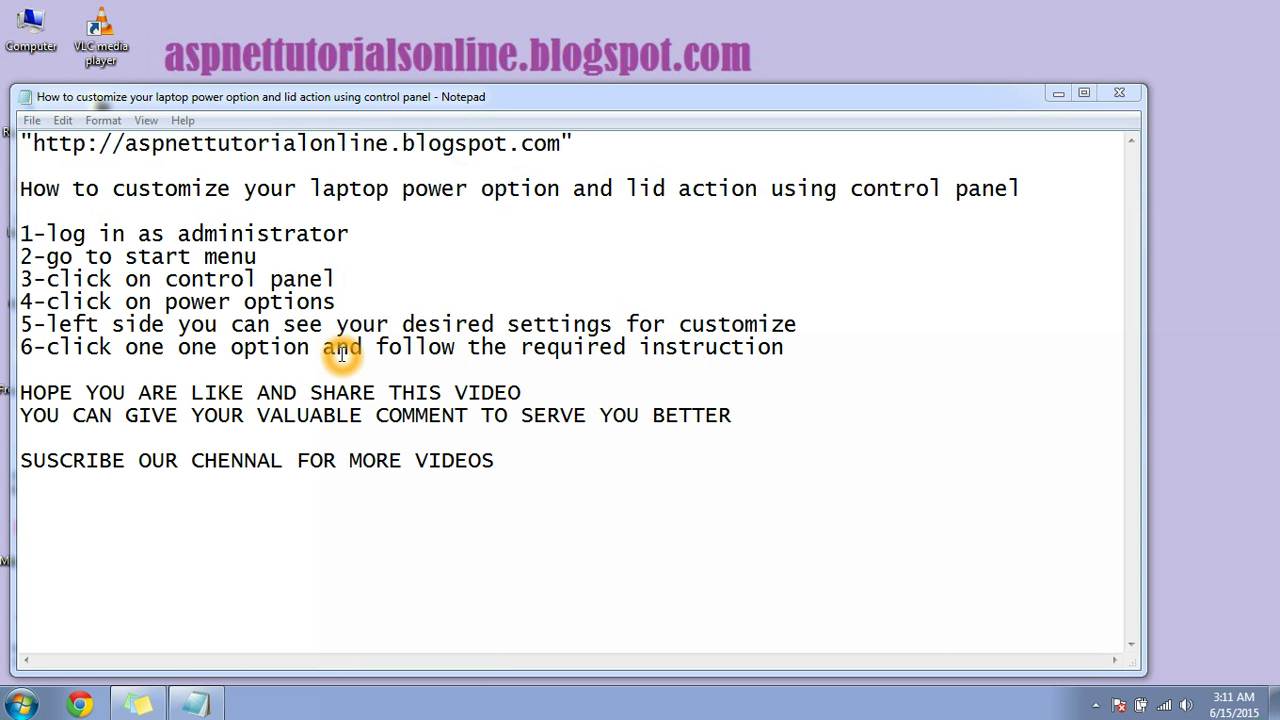
{"action": "left_click", "coordinate": [740, 393]}
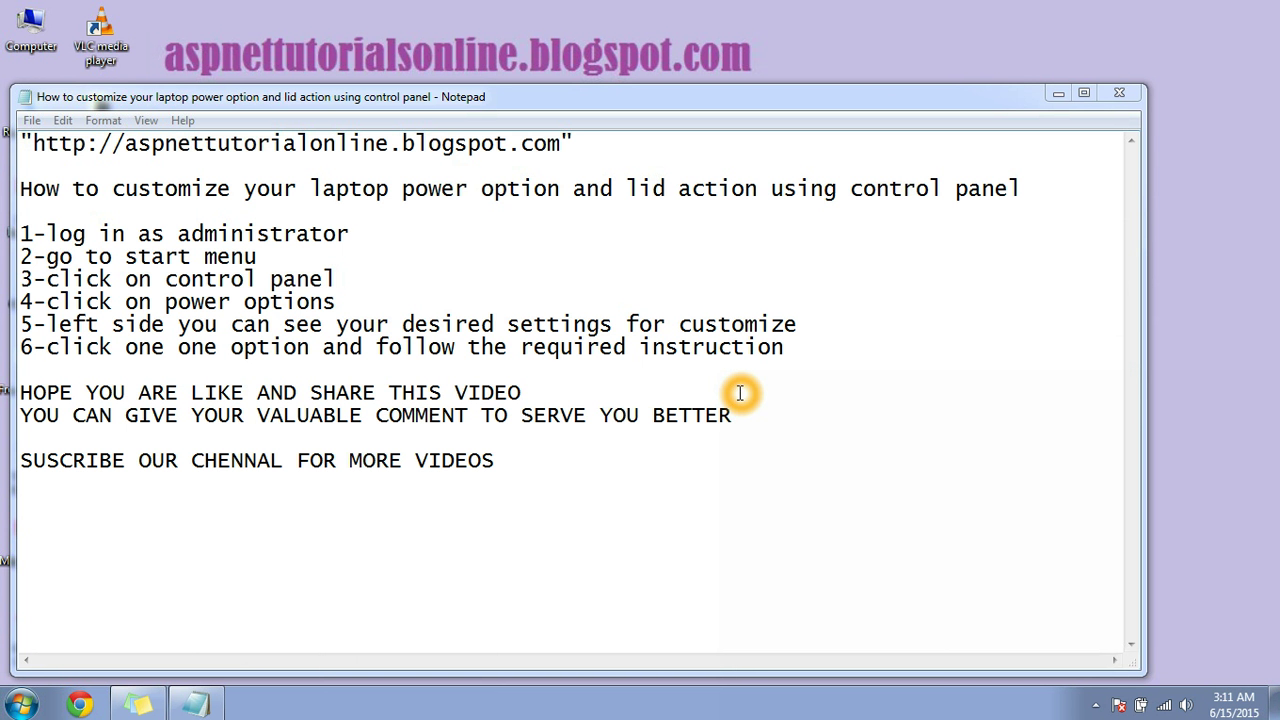